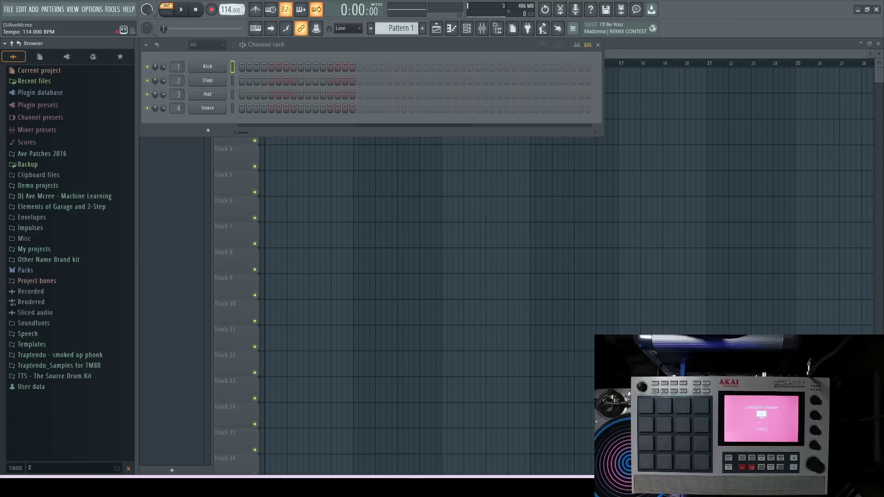
# Replace the Clap channel's instrument with the MPC plugin
pyautogui.rightClick(211, 84)
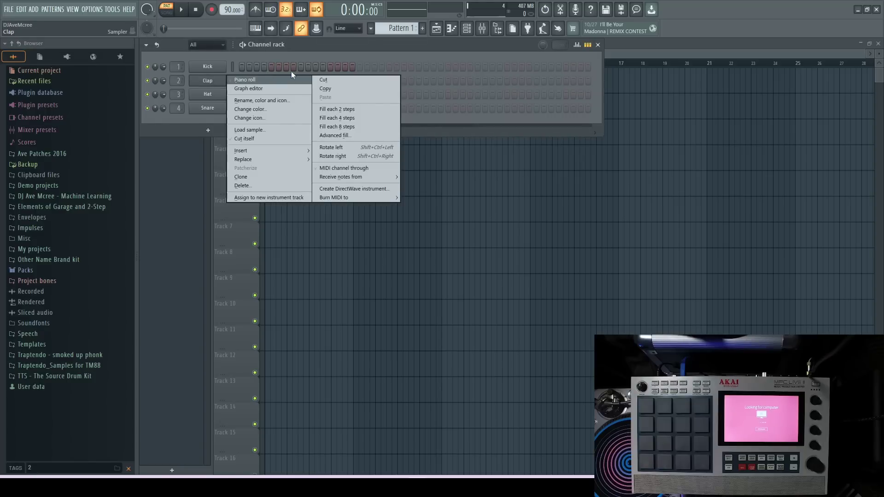
pyautogui.click(385, 53)
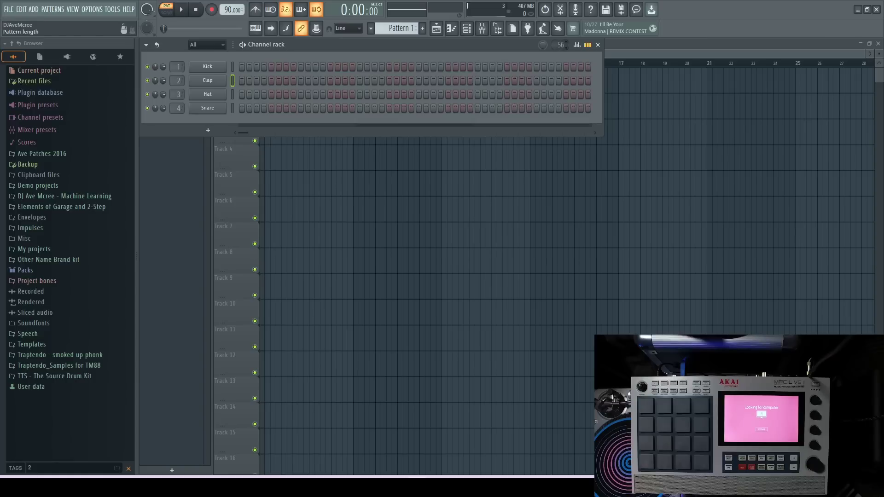
pyautogui.rightClick(212, 80)
pyautogui.moveTo(263, 159)
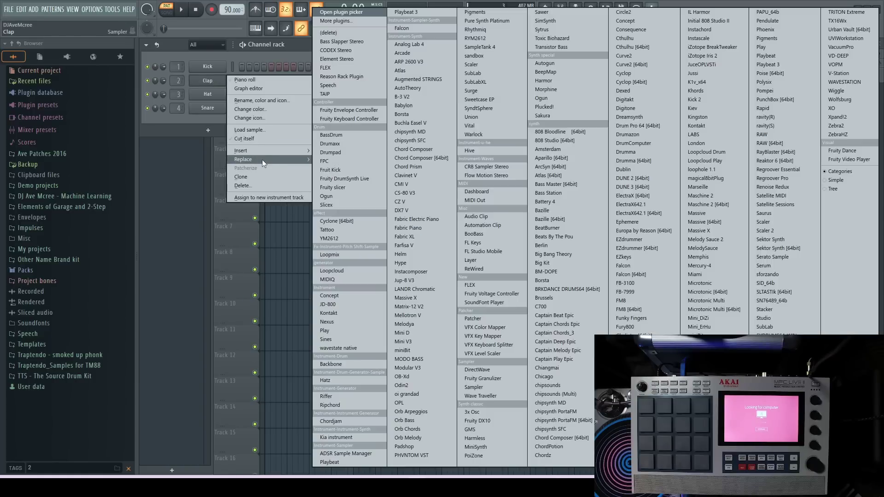
pyautogui.click(705, 364)
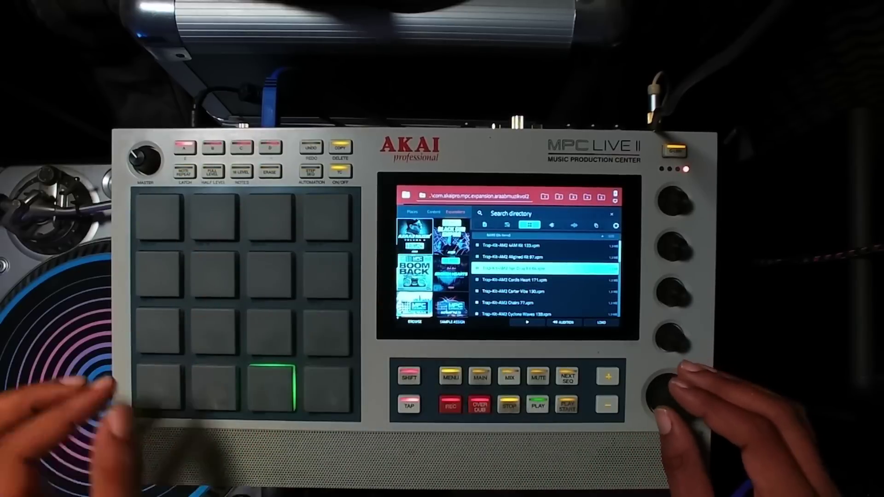
# Look through the MPC expansion kits and load the NeoSoul-Kit-CareFree A 83 program
pyautogui.scroll(-1, 546, 279)
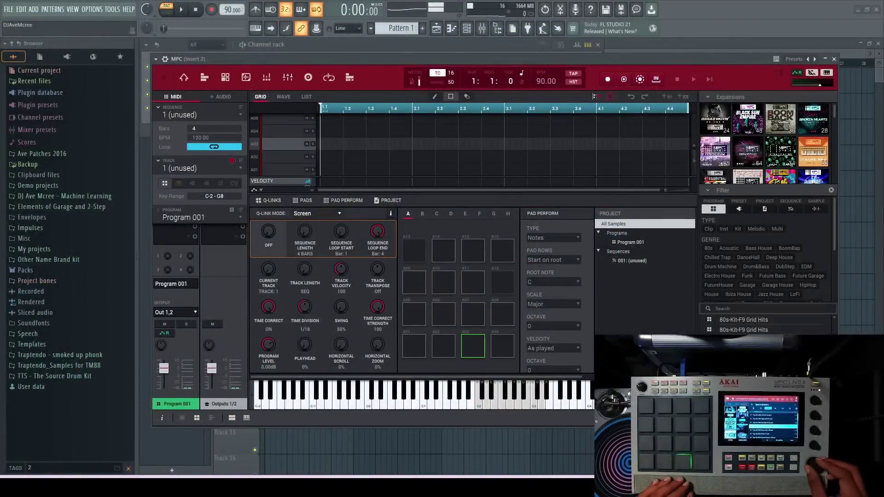
pyautogui.scroll(-1, 815, 466)
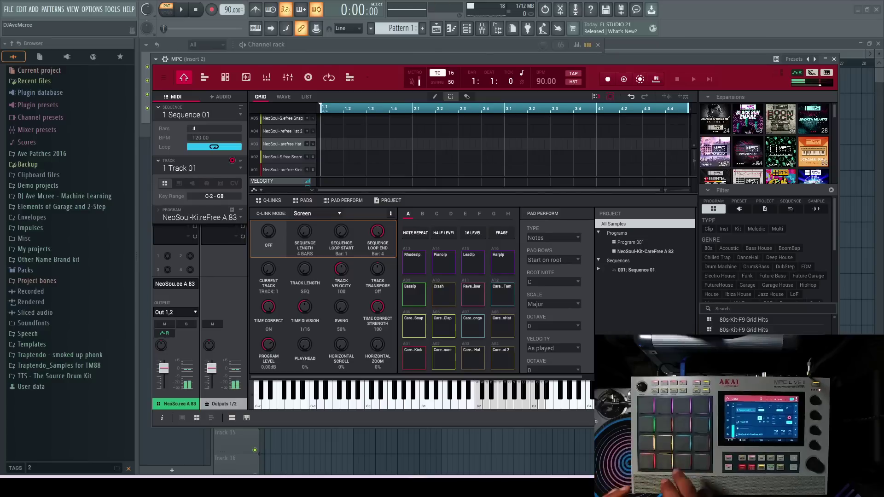
# Record a kick, snare and hat pattern onto Track 01 of the MPC's four-bar Sequence 01, and stop playback
pyautogui.click(211, 15)
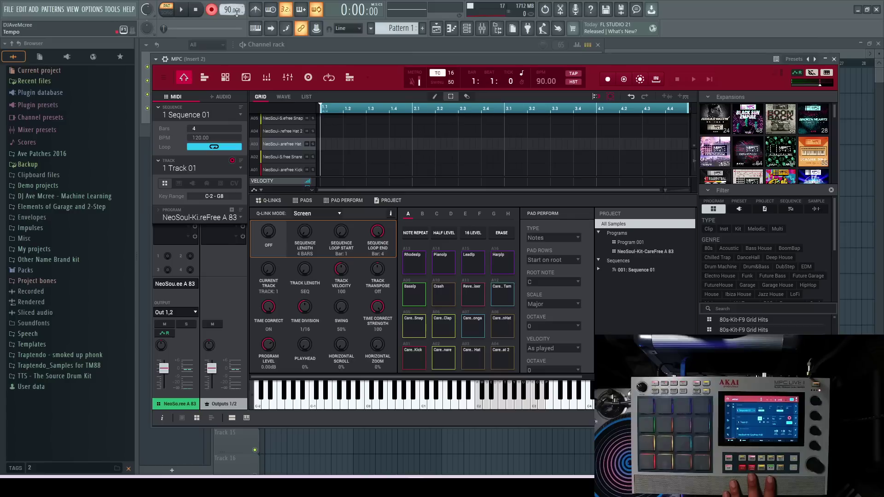
pyautogui.click(184, 12)
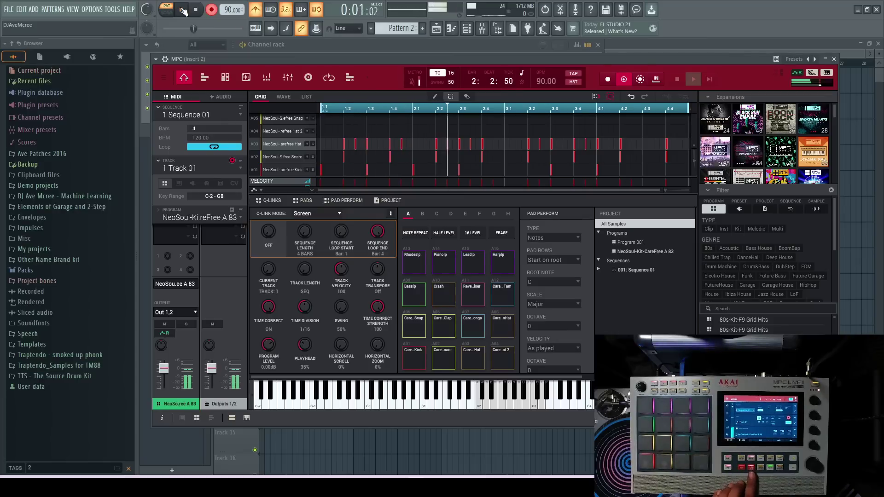
pyautogui.press('space')
# Insert a Serato Sample channel above Kick in the channel rack
pyautogui.click(308, 47)
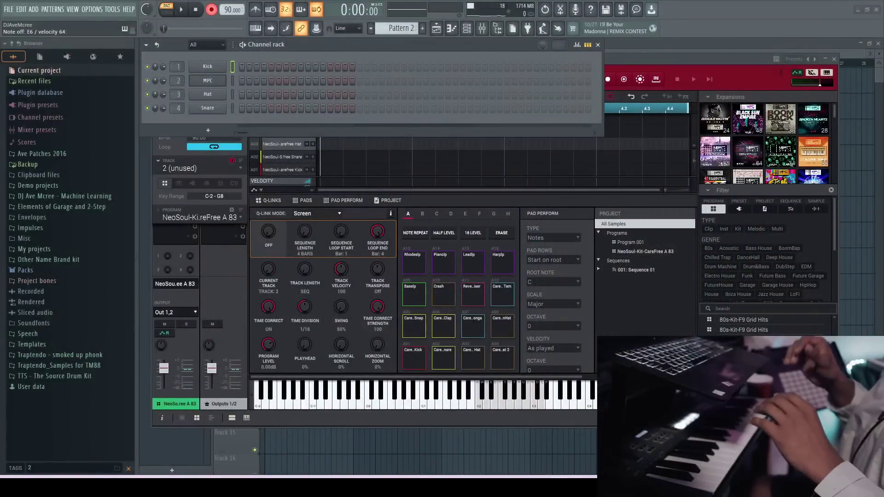
pyautogui.rightClick(219, 70)
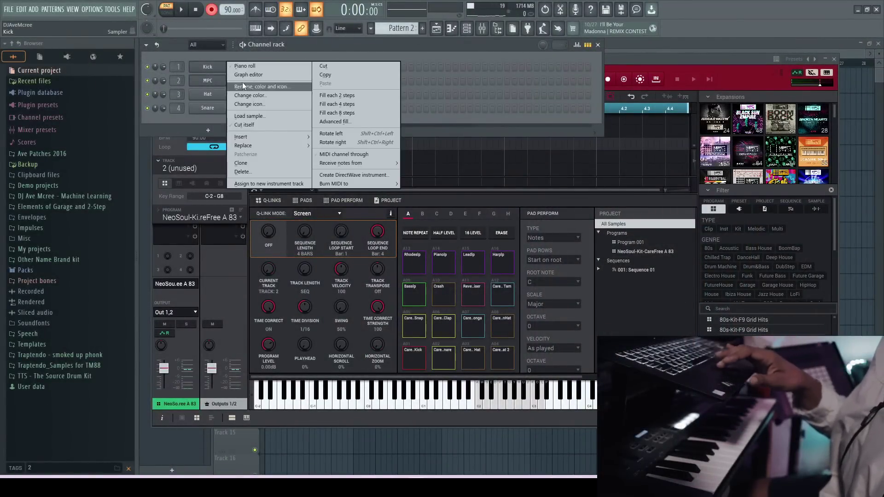
pyautogui.moveTo(247, 147)
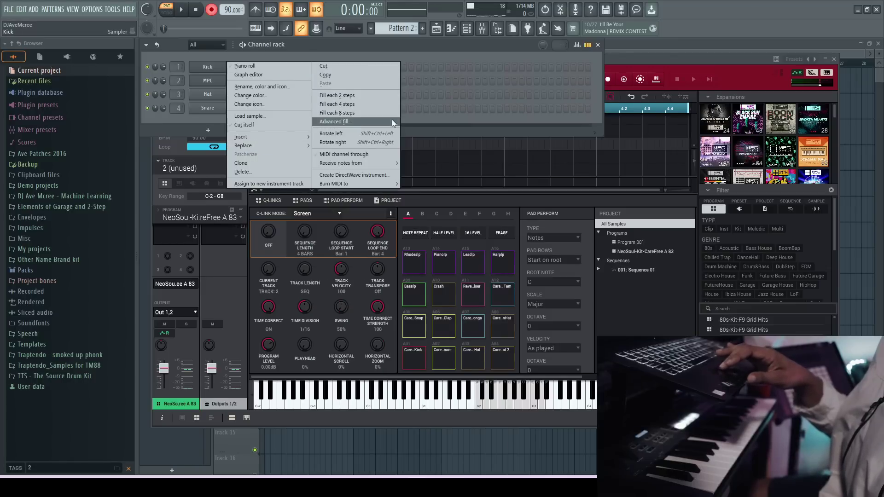
pyautogui.click(406, 137)
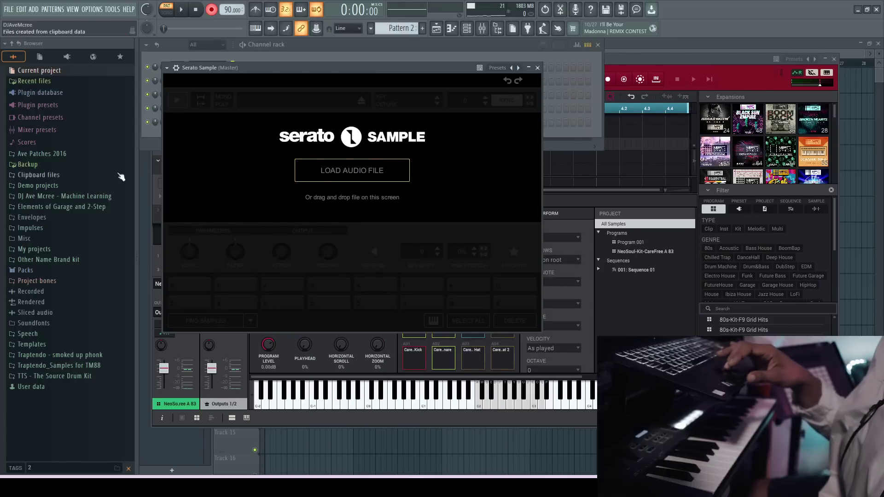
# Find the TY - METROPOLIS compositions among the ProdbyTY Samples in Ave Patches 2016 and load HEAVEN [83BPM Fm] into Serato Sample
pyautogui.click(67, 155)
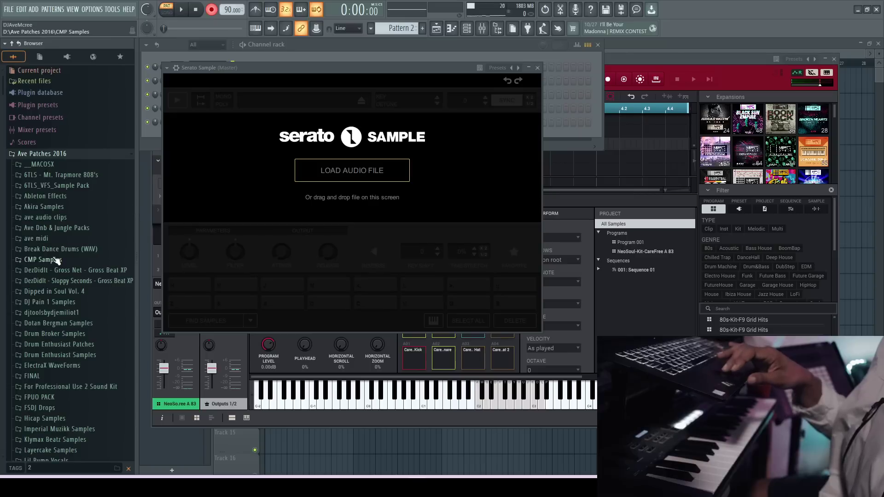
pyautogui.scroll(-5, 56, 258)
pyautogui.scroll(-6, 56, 261)
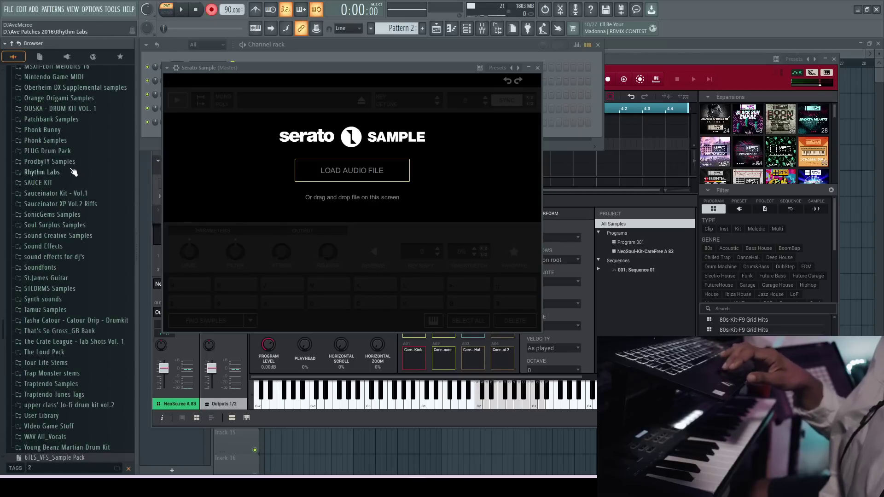
pyautogui.click(59, 162)
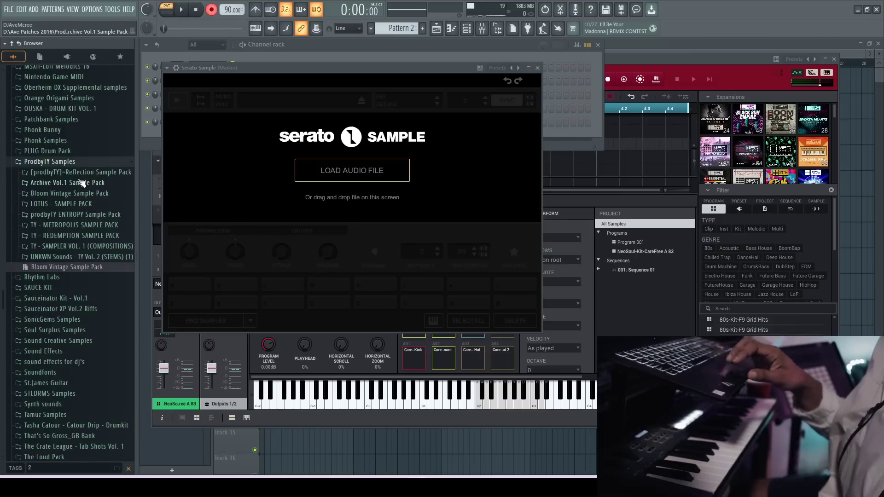
pyautogui.scroll(-2, 82, 183)
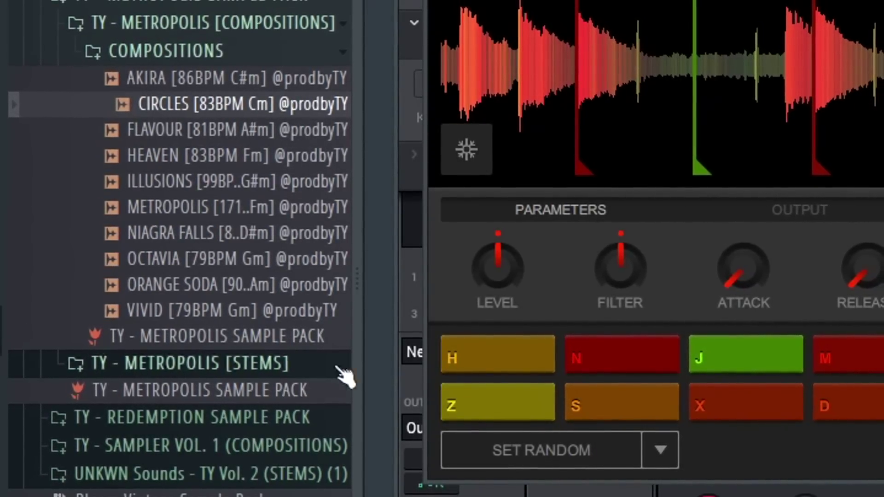
# Star the AKIRA, CIRCLES and FLAVOUR compositions and show the list of starred files
pyautogui.moveTo(299, 109)
pyautogui.mouseDown()
pyautogui.moveTo(307, 78)
pyautogui.moveTo(345, 79)
pyautogui.mouseUp()
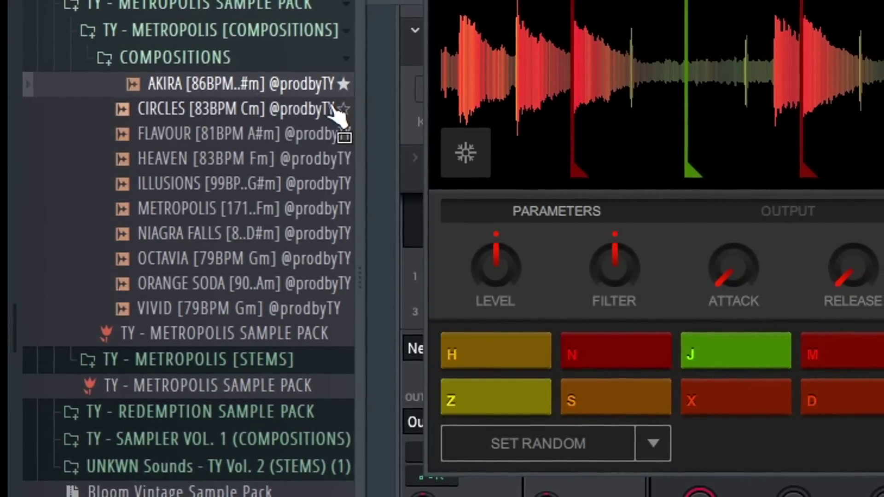
pyautogui.click(343, 110)
pyautogui.click(345, 136)
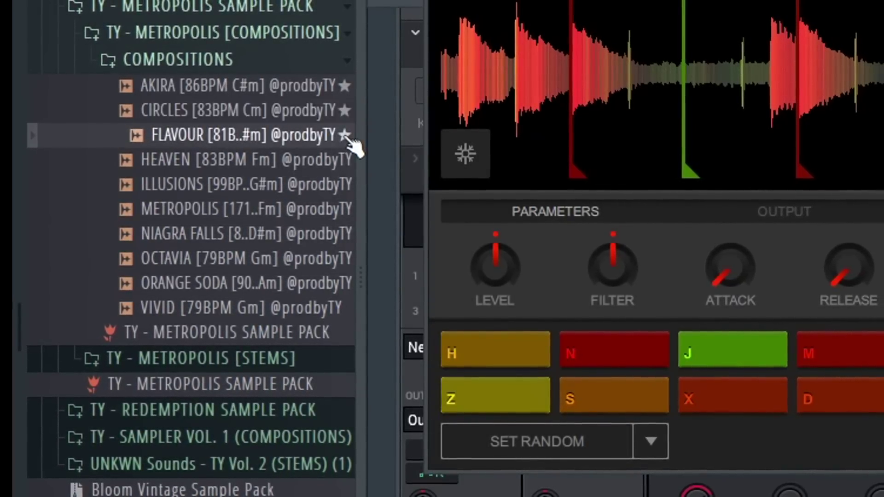
pyautogui.click(122, 57)
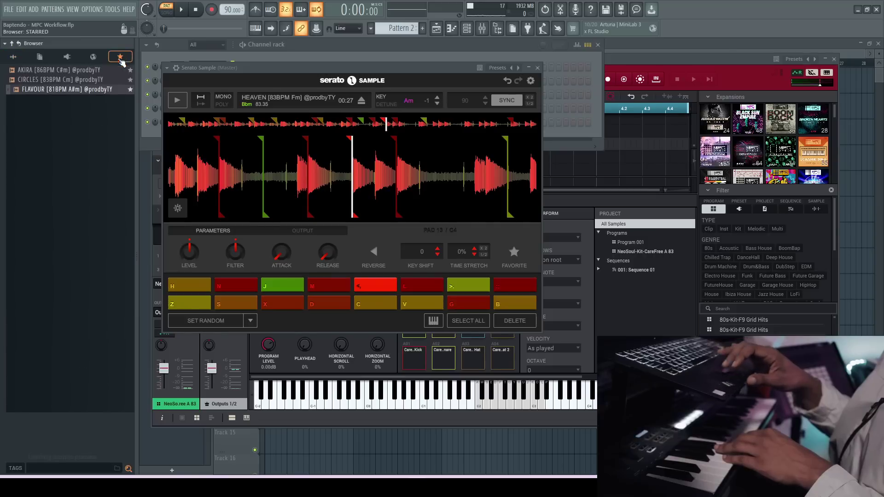
# Return to the TY - METROPOLIS compositions and preview ILLUSIONS, METROPOLIS, OCTAVIA and HEAVEN
pyautogui.click(17, 58)
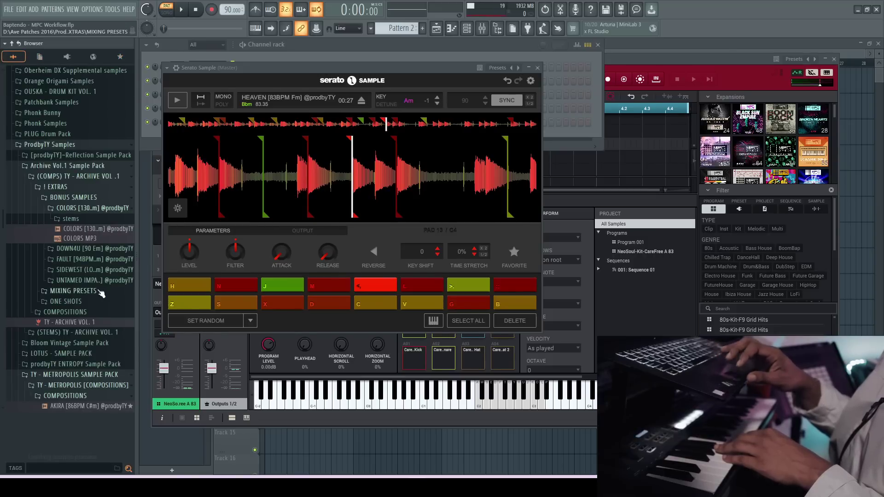
pyautogui.scroll(-10, 101, 293)
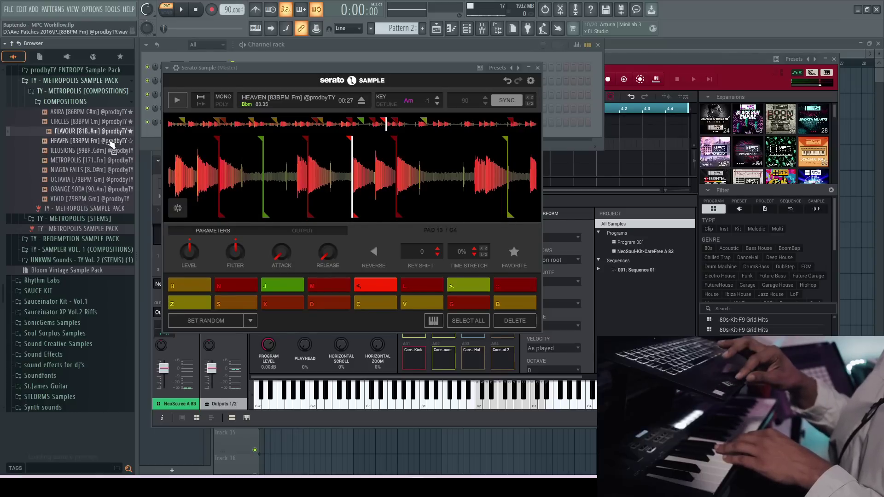
pyautogui.click(109, 151)
pyautogui.click(110, 160)
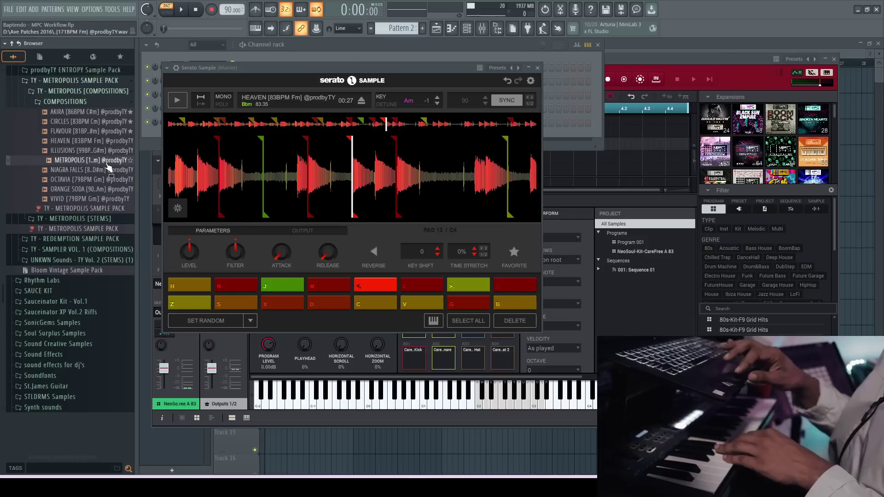
pyautogui.click(104, 179)
pyautogui.click(102, 161)
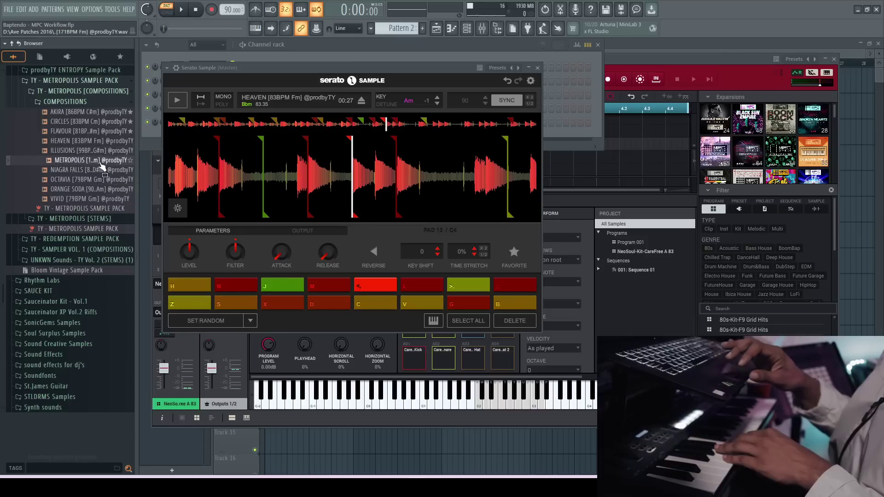
pyautogui.click(101, 142)
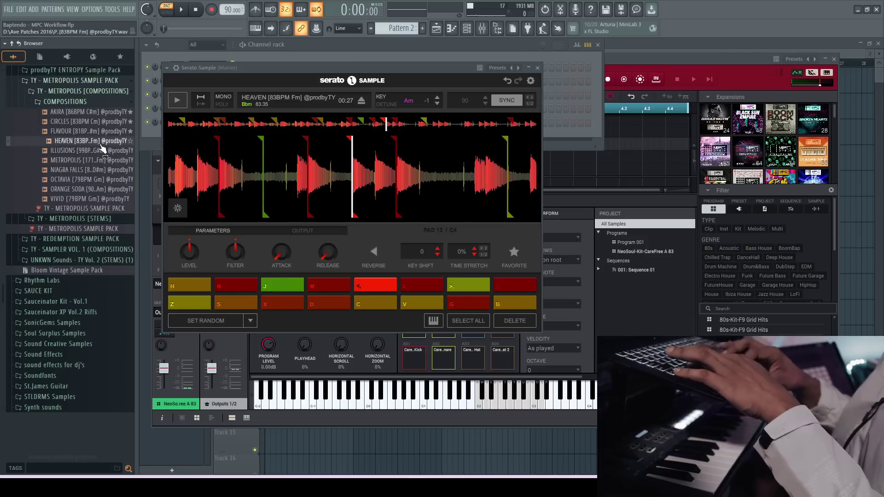
# Move the Serato Sample window up and record a performance of the HEAVEN slices over the drum loop in Pattern 2
pyautogui.scroll(3, 102, 148)
pyautogui.moveTo(403, 67); pyautogui.dragTo(404, 50)
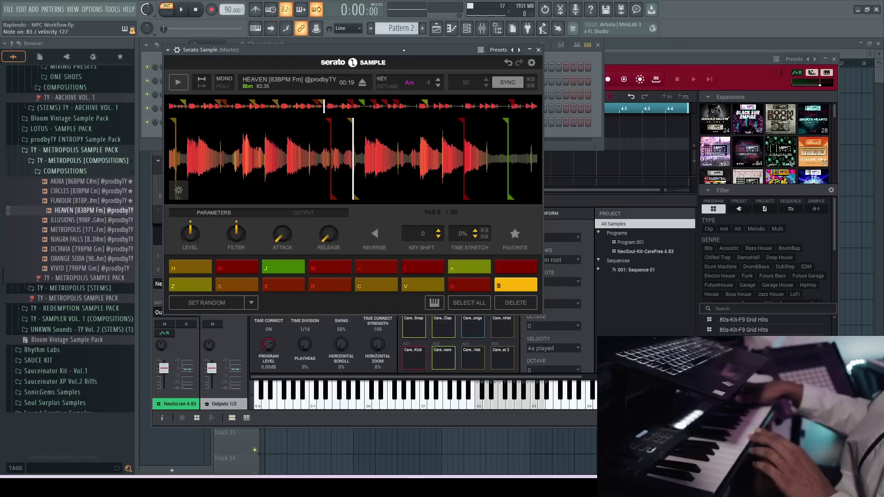
pyautogui.press('m')
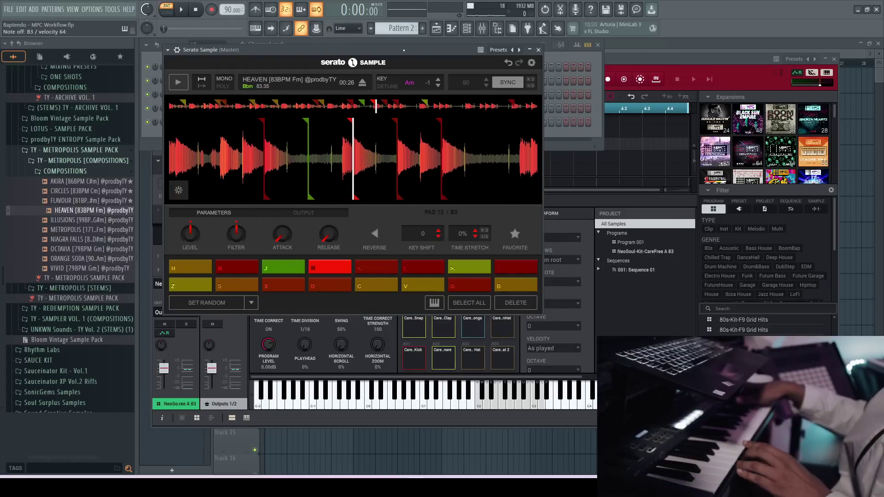
pyautogui.press('space')
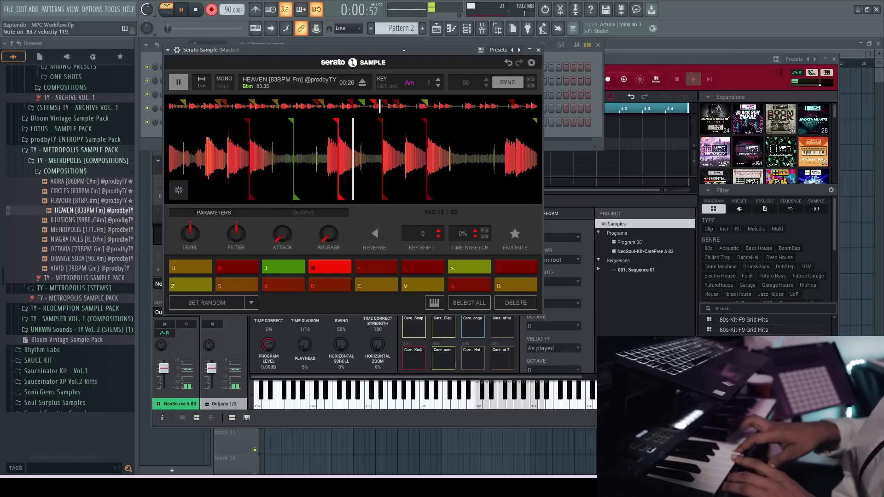
pyautogui.press(',')
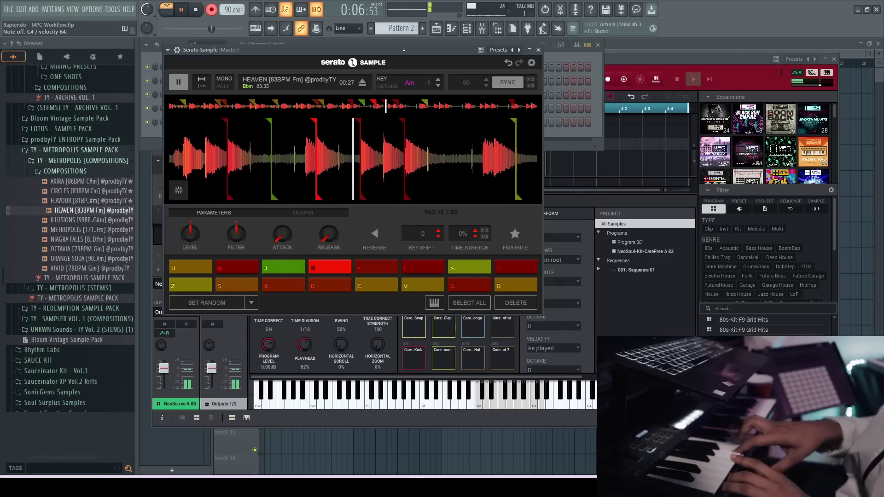
pyautogui.press(',')
pyautogui.press('b')
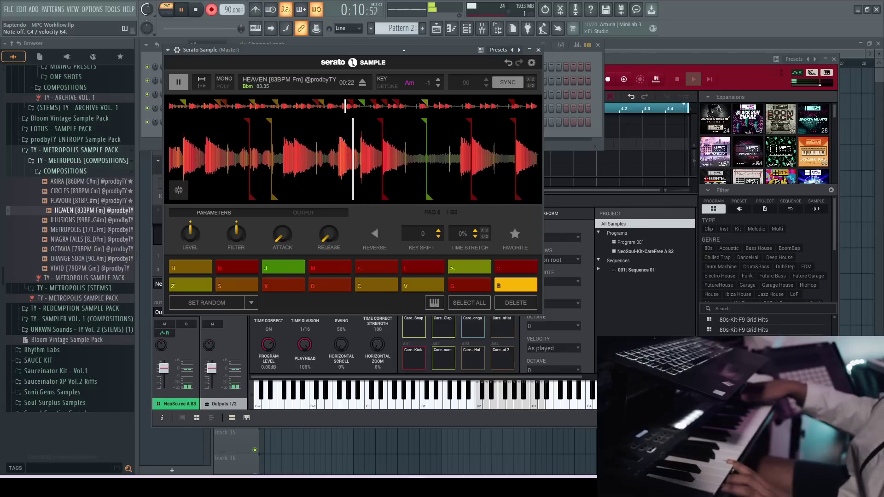
# Play back the recorded Serato Sample part of Pattern 2 together with the MPC drums
pyautogui.press(',')
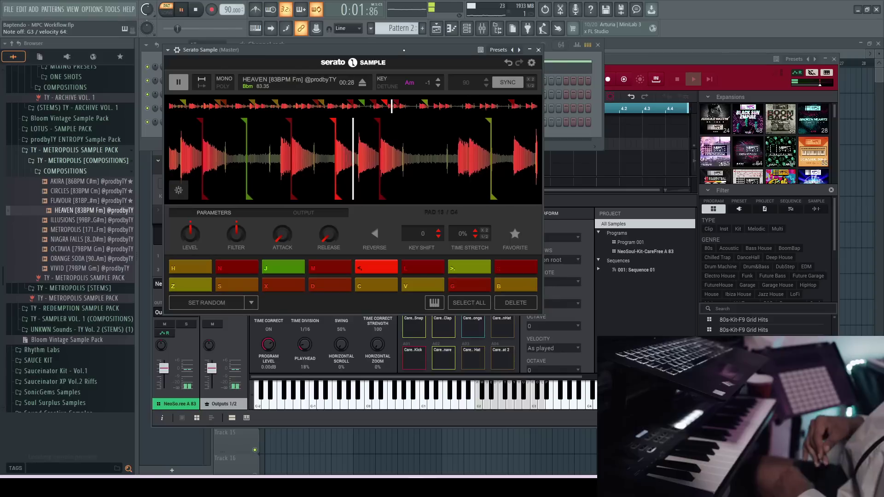
pyautogui.press('m')
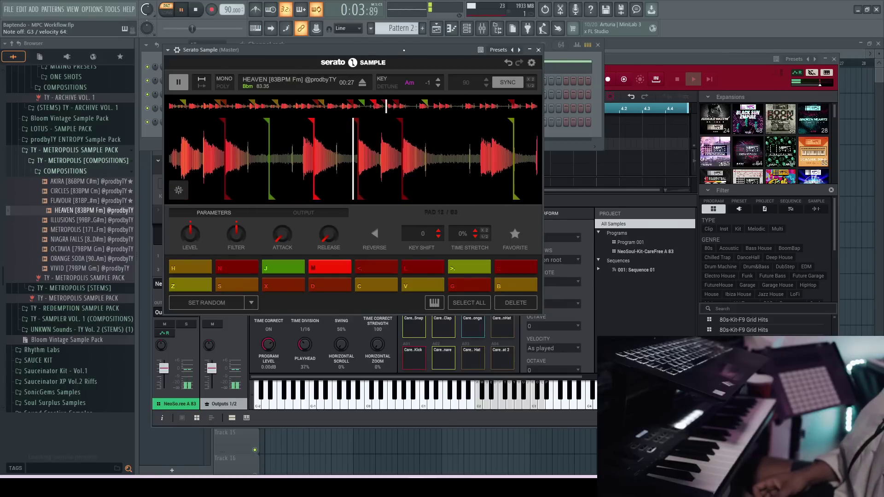
pyautogui.press(',')
pyautogui.press('m')
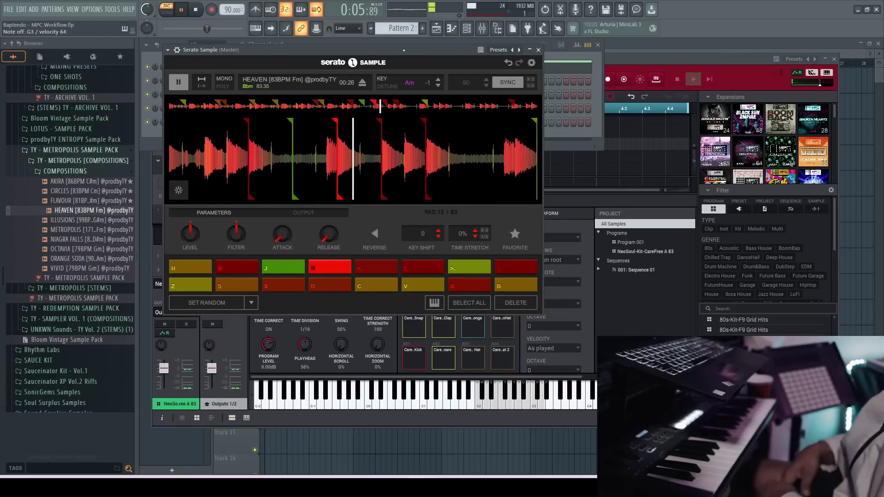
pyautogui.press(',')
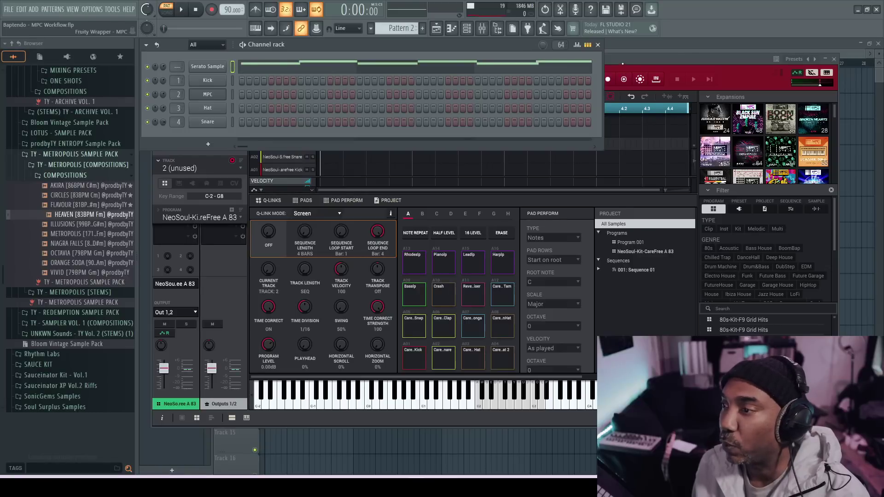
# Bring the MPC plugin to the front and switch its current track to Track 01
pyautogui.click(618, 89)
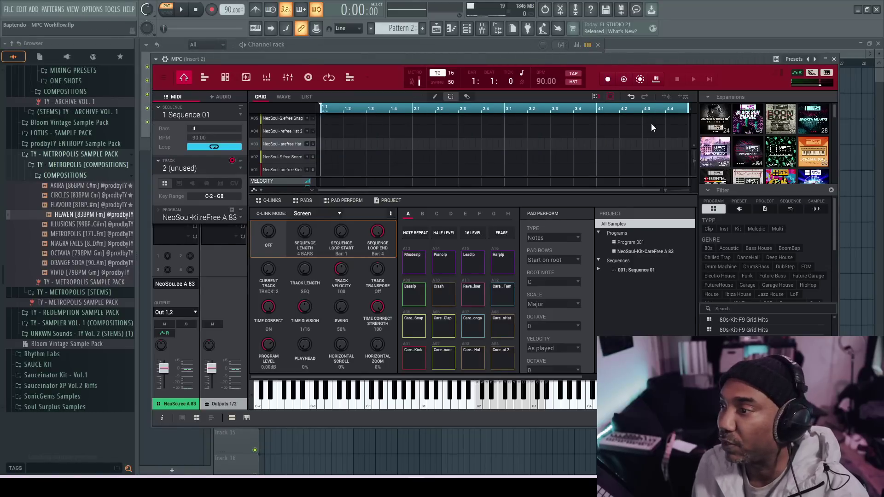
pyautogui.click(209, 168)
pyautogui.click(204, 178)
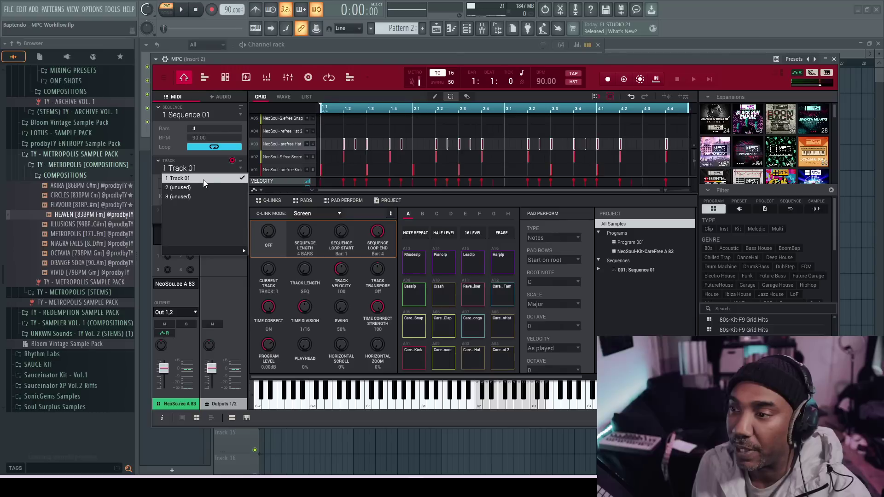
# Select Track 01 as the MPC plugin's current track and move the plugin window just below the Serato Sample channel
pyautogui.click(203, 180)
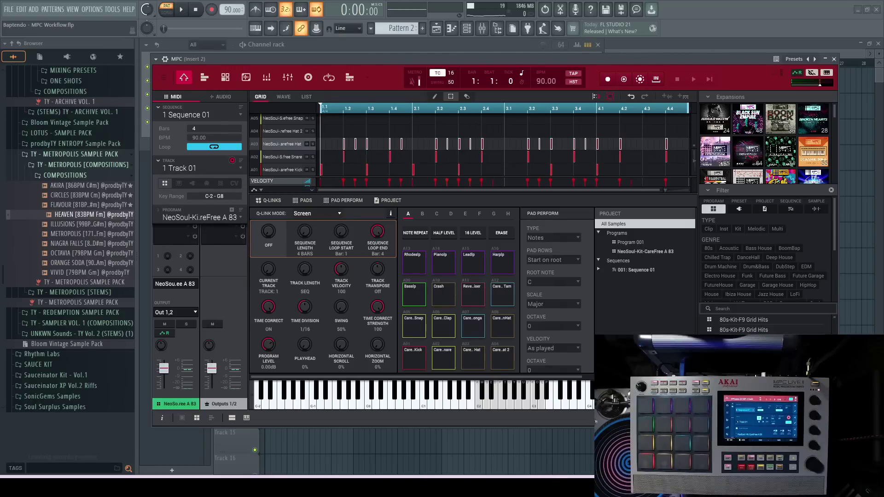
pyautogui.moveTo(391, 60); pyautogui.dragTo(390, 115)
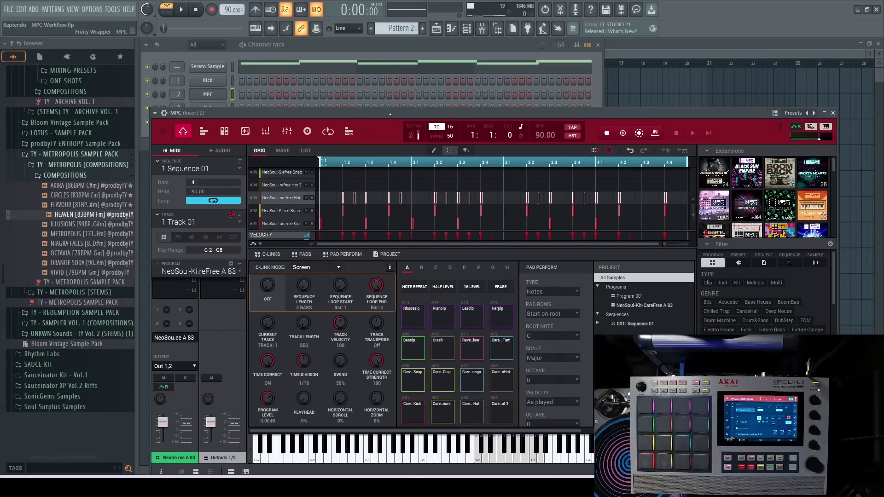
pyautogui.press('F6')
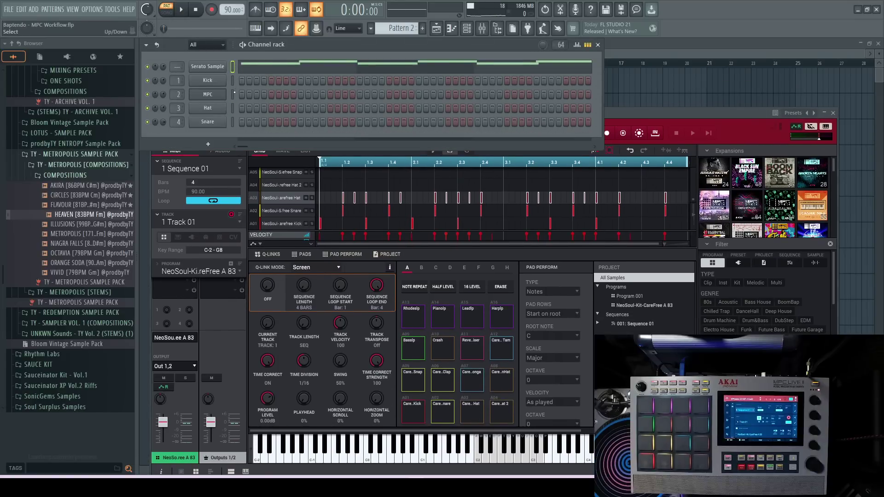
pyautogui.click(665, 113)
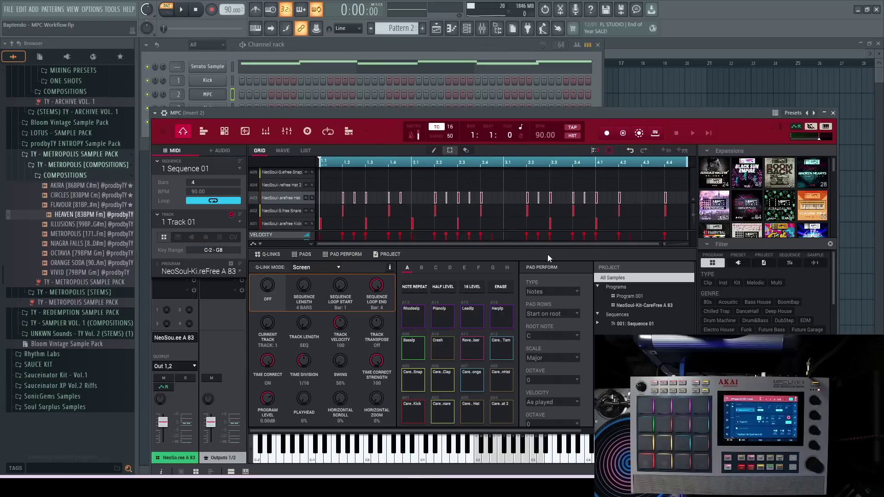
pyautogui.moveTo(517, 112); pyautogui.dragTo(514, 81)
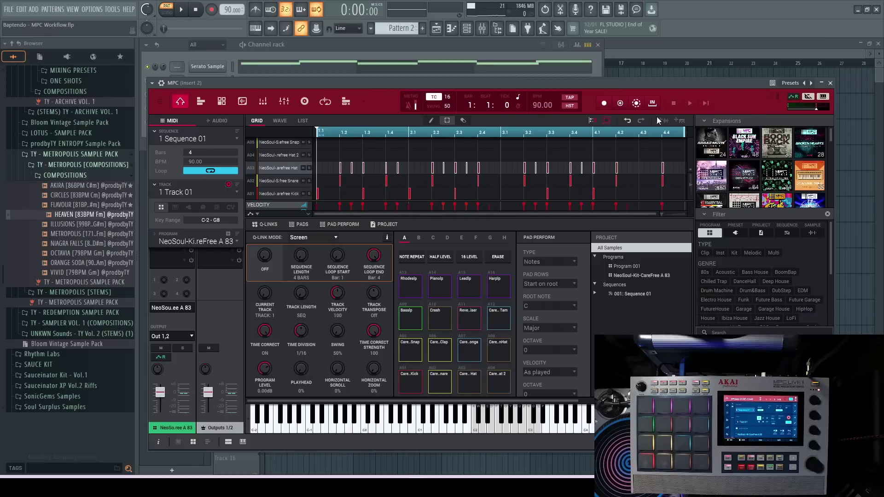
# Play and stop the loop, and export the MPC plugin's Track 01 as audio
pyautogui.press('space')
pyautogui.press('space')
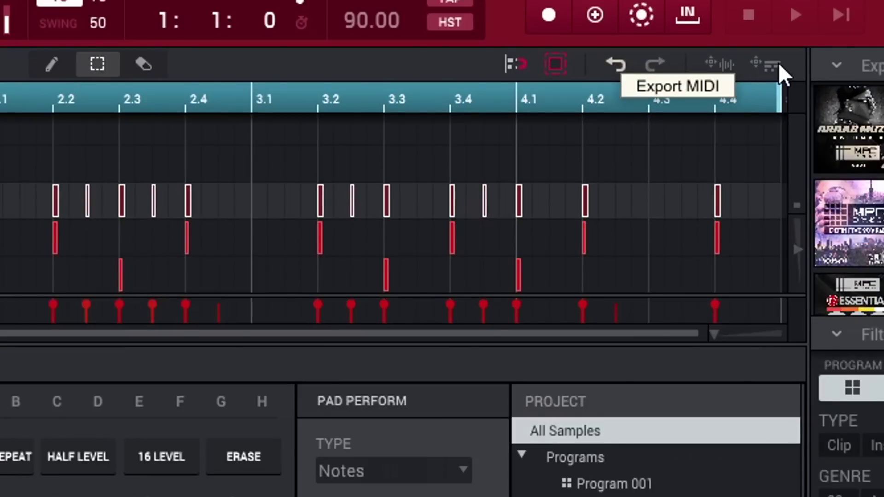
pyautogui.click(727, 65)
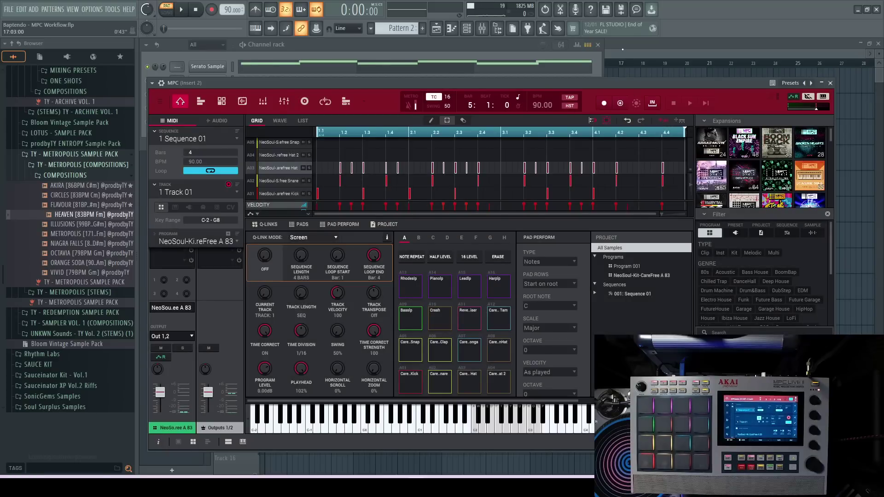
# Restore the Playlist to a smaller window, lower the MPC window and drop the Track 01 audio export on Playlist Track 1 at bar 1
pyautogui.click(622, 50)
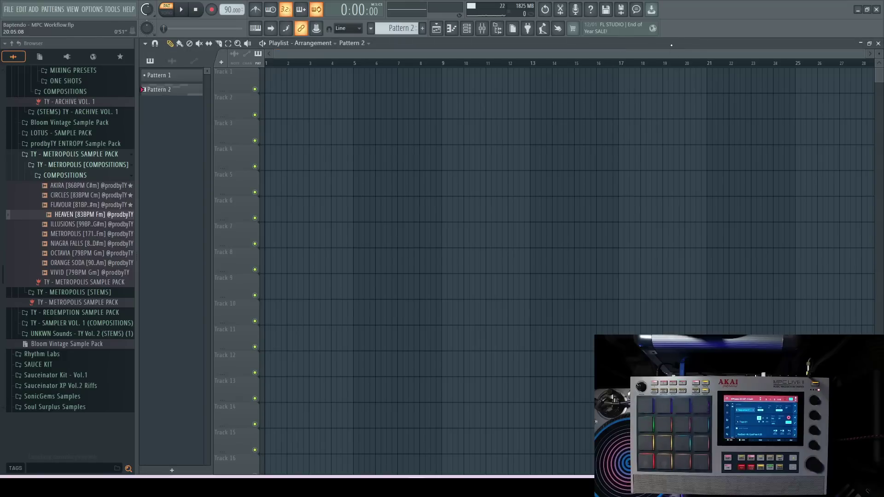
pyautogui.doubleClick(672, 45)
pyautogui.click(352, 83)
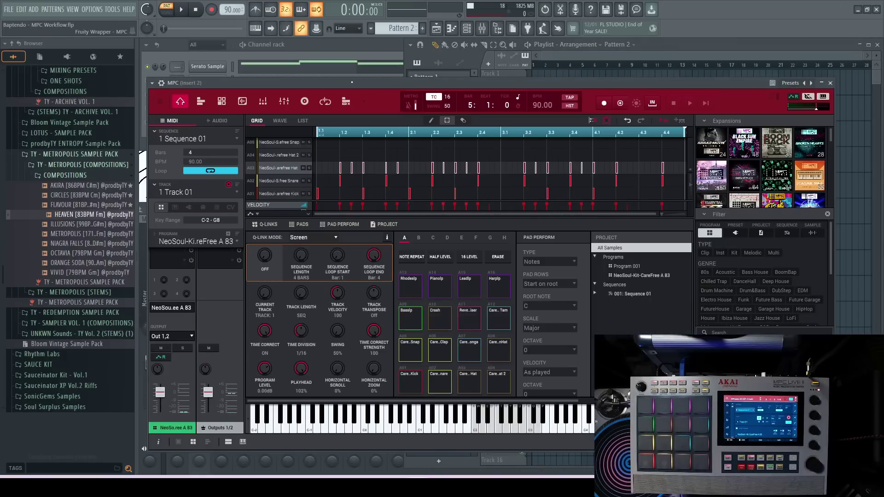
pyautogui.moveTo(462, 85); pyautogui.dragTo(472, 132)
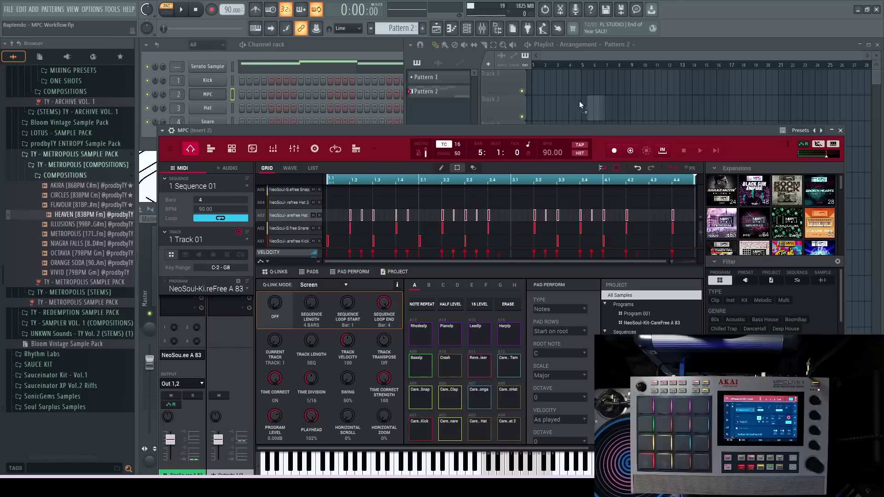
pyautogui.moveTo(534, 84); pyautogui.dragTo(535, 85)
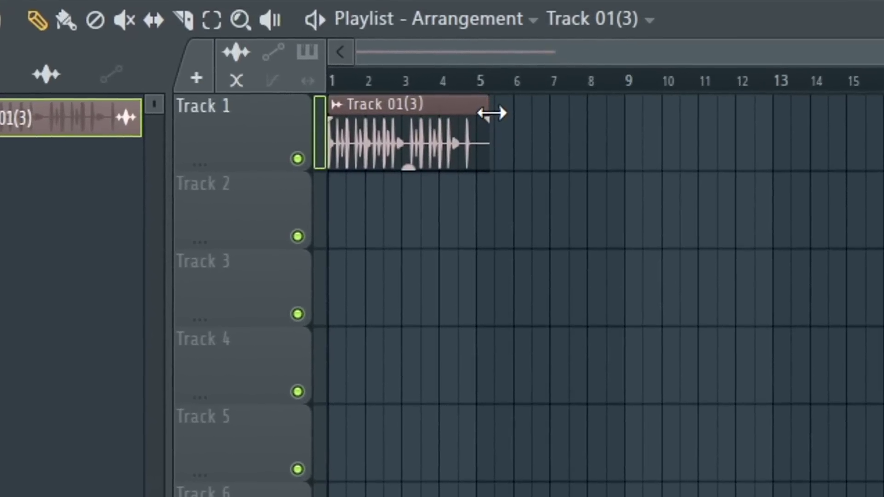
# Add a fade-out to the end of the Track 01(3) audio clip, starting shortly before bar 5
pyautogui.moveTo(496, 101); pyautogui.dragTo(489, 121)
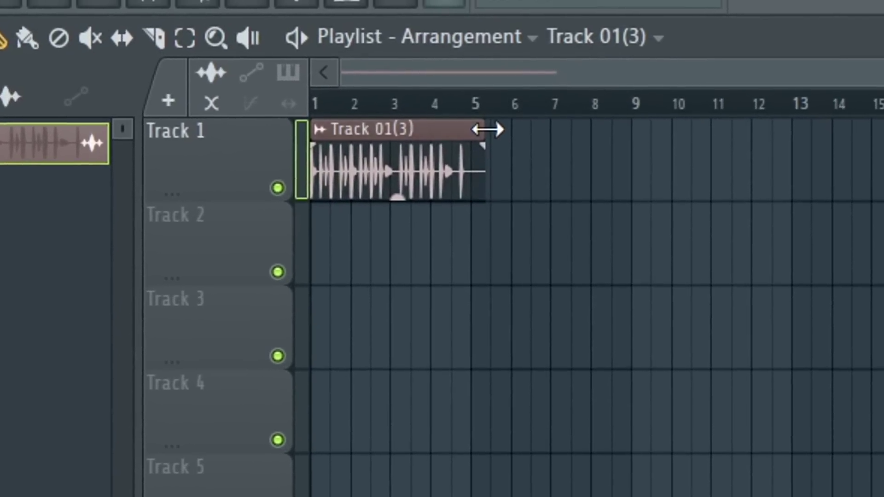
pyautogui.scroll(4, 485, 142)
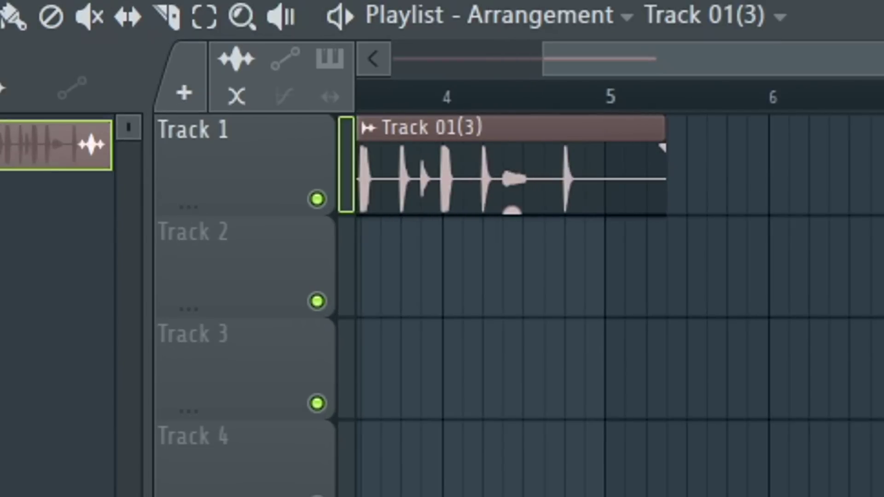
pyautogui.click(286, 60)
pyautogui.moveTo(668, 157); pyautogui.dragTo(578, 196)
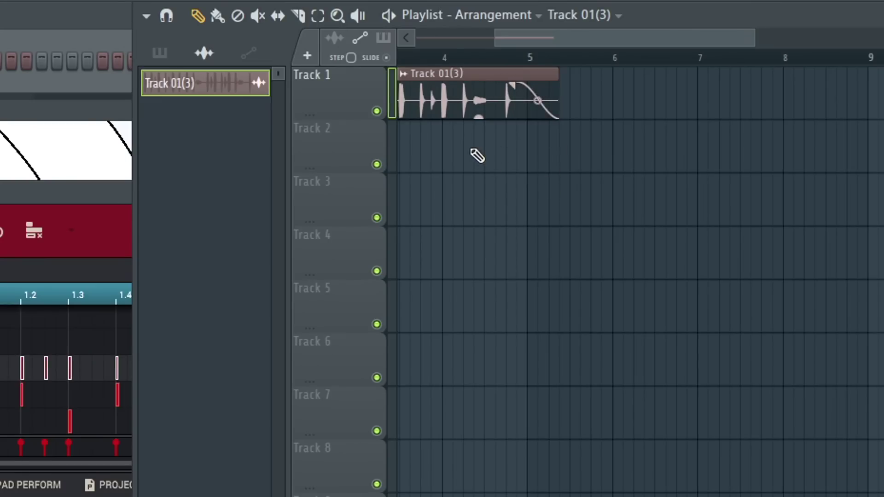
# Nudge the Track 01(3) clip's gain to 0.1 dB, and reset both its gain and its fade-out tension
pyautogui.scroll(2, 477, 155)
pyautogui.moveTo(496, 115)
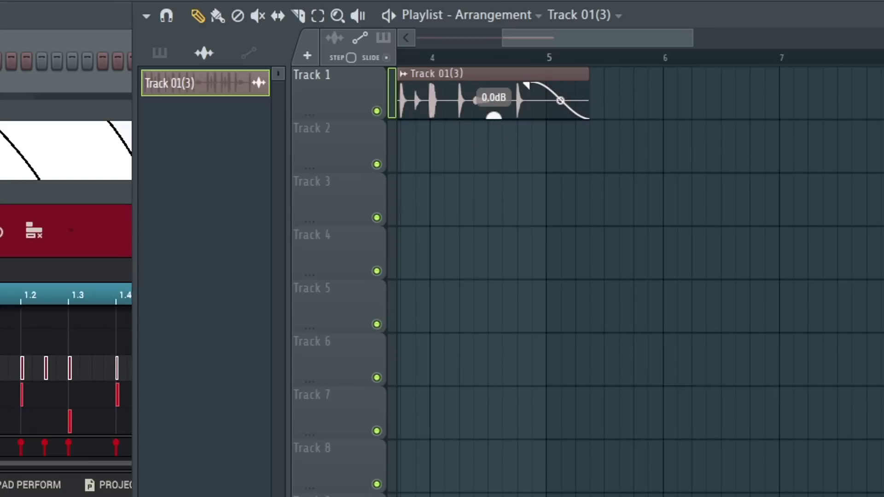
pyautogui.moveTo(493, 116); pyautogui.dragTo(494, 112)
pyautogui.rightClick(496, 115)
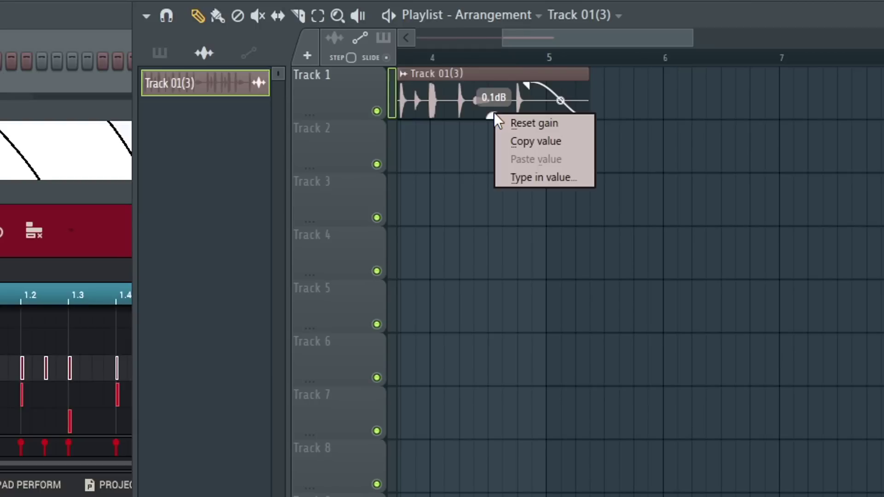
pyautogui.click(512, 124)
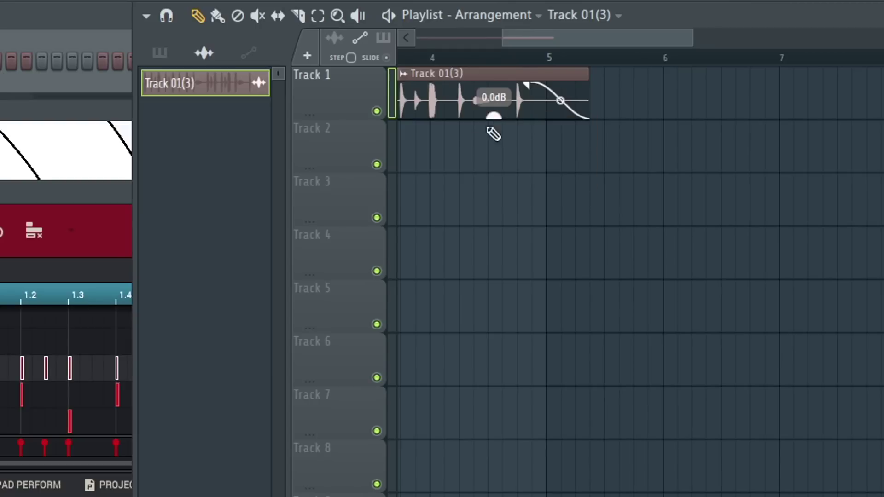
pyautogui.rightClick(562, 104)
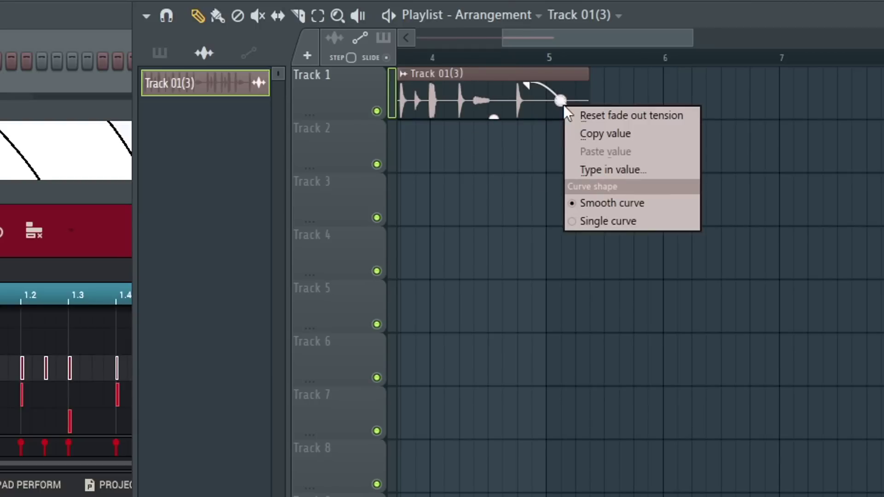
pyautogui.click(579, 113)
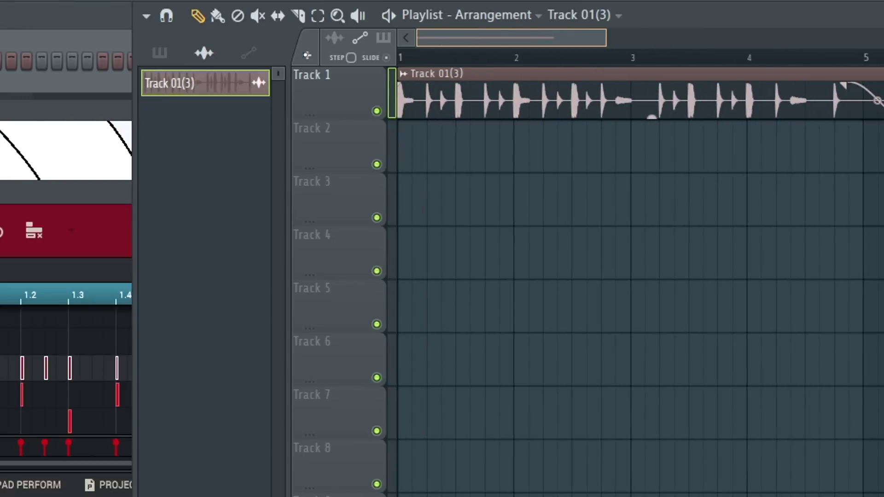
# Slice the Track 01(3) clip at bar 5 and delete the leftover piece after the cut
pyautogui.click(298, 15)
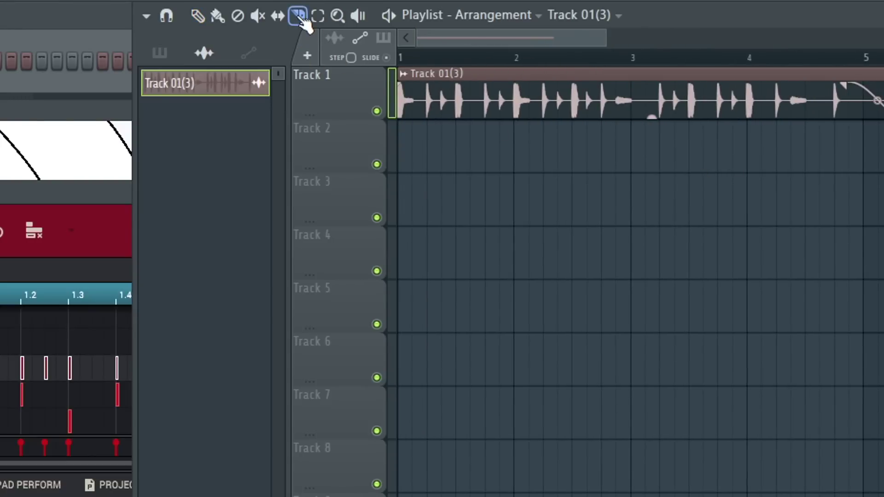
pyautogui.moveTo(863, 131); pyautogui.dragTo(869, 83)
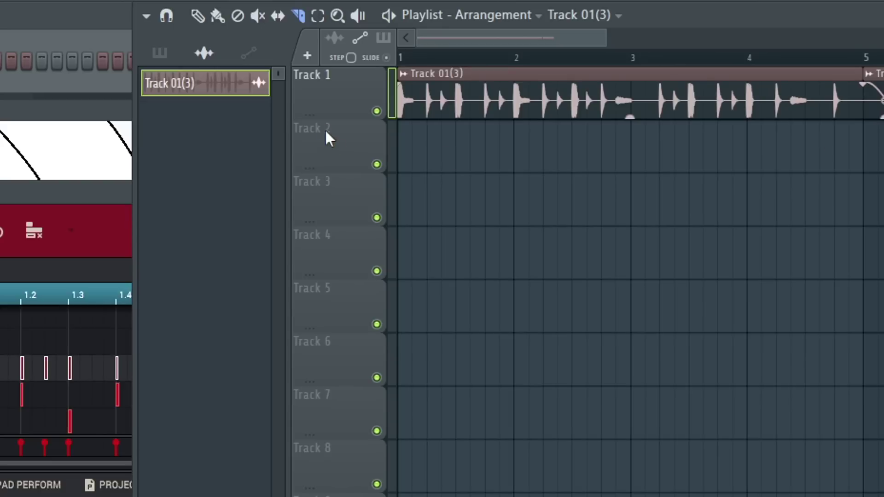
pyautogui.click(199, 18)
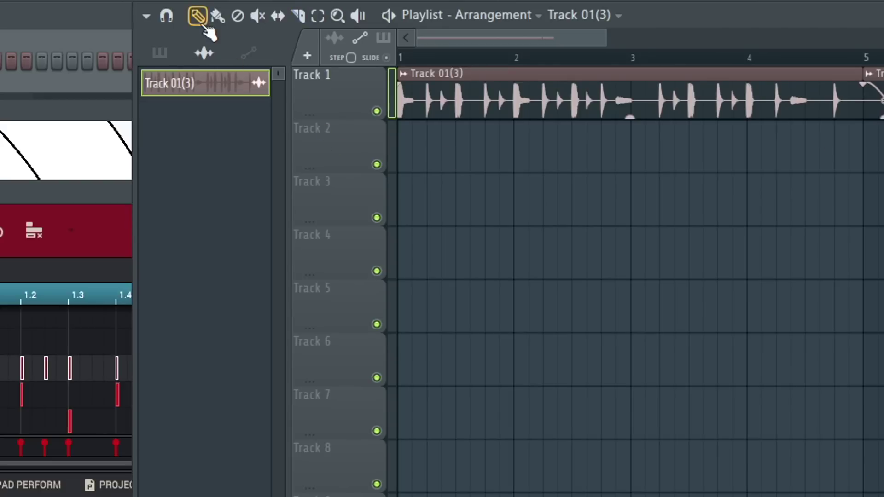
pyautogui.click(874, 83)
pyautogui.click(875, 85)
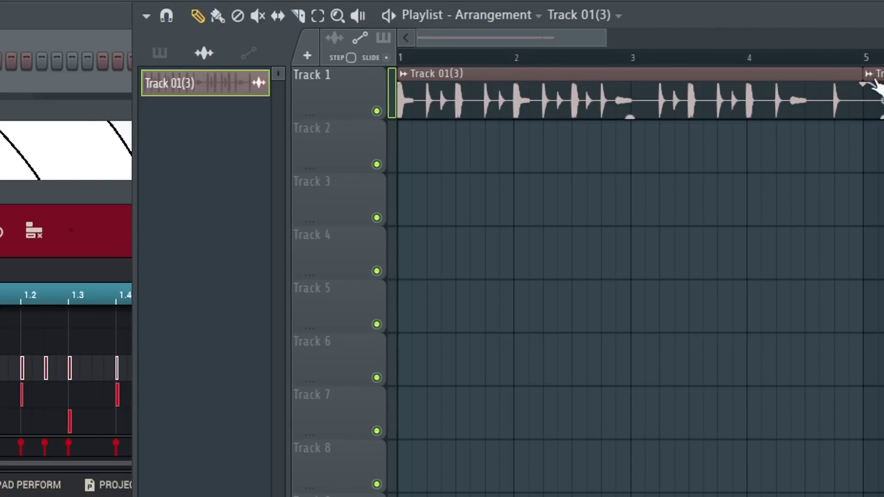
pyautogui.rightClick(875, 72)
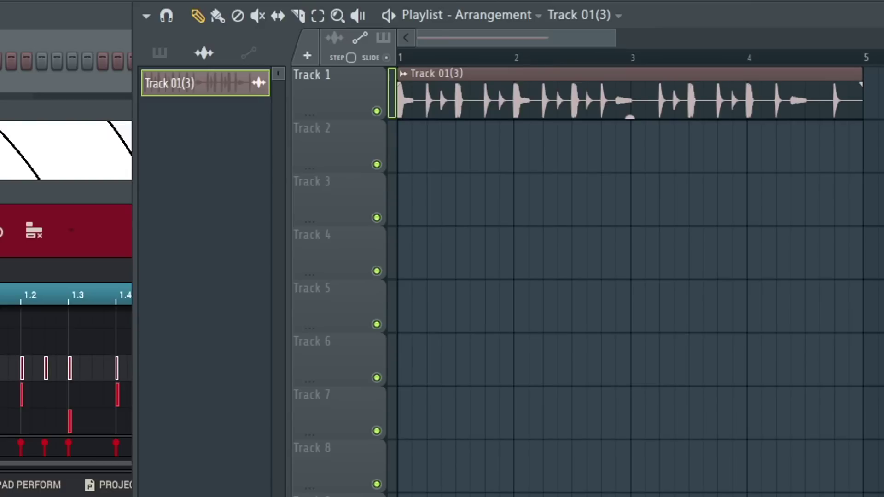
# Place Pattern 2 on Playlist Track 2 at bar 1 and make Pattern 1 the active pattern
pyautogui.click(161, 54)
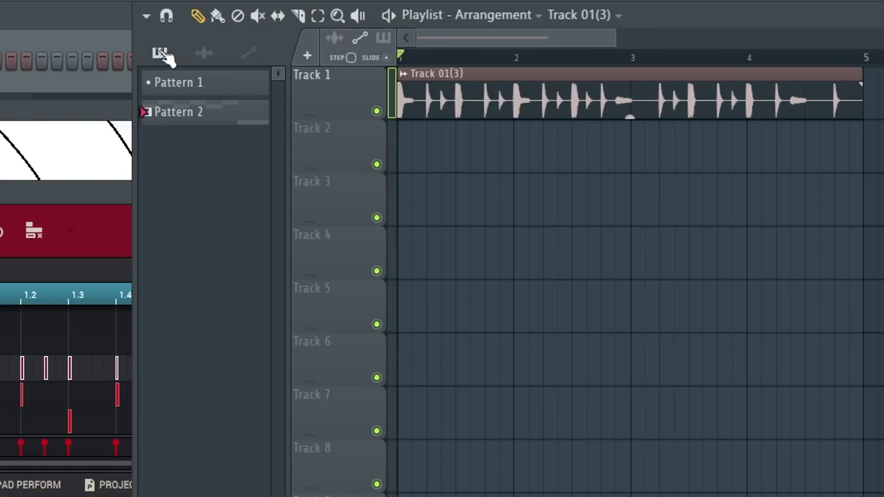
pyautogui.moveTo(182, 111); pyautogui.dragTo(405, 135)
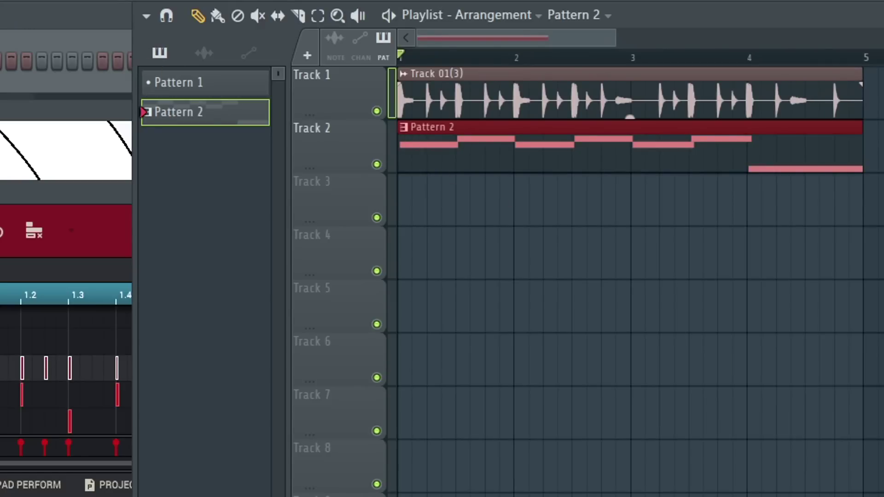
pyautogui.click(184, 82)
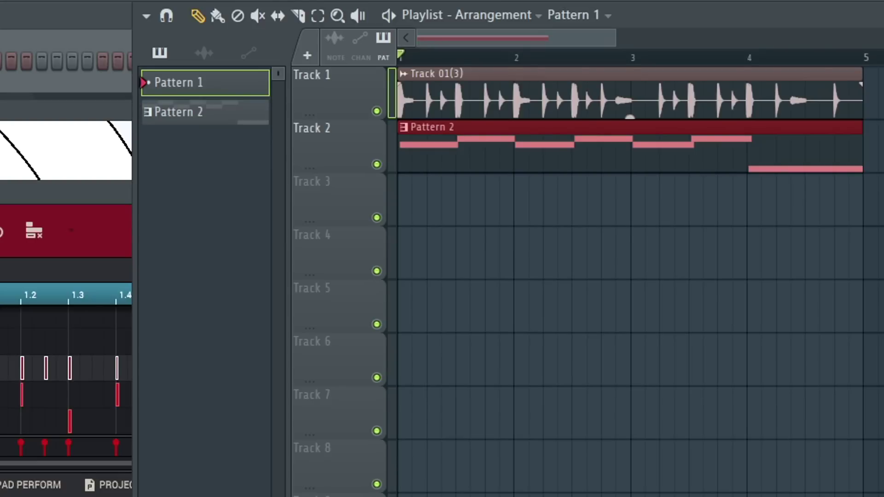
pyautogui.press('F6')
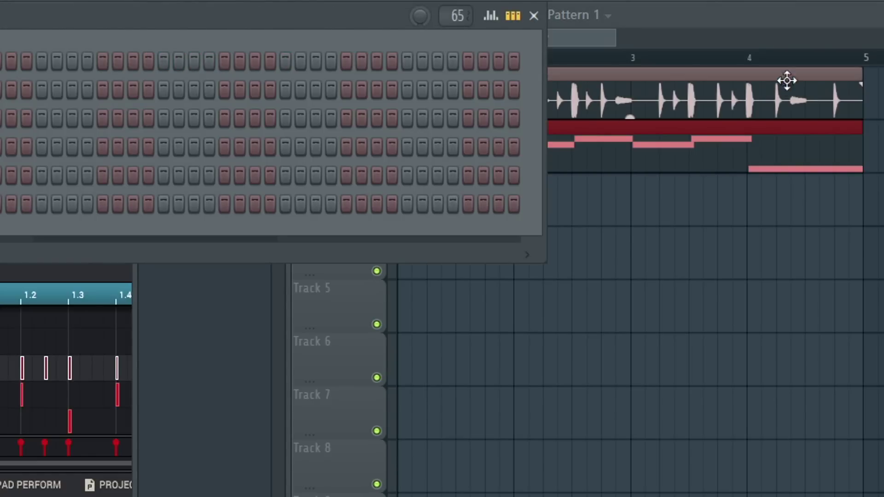
pyautogui.press('F6')
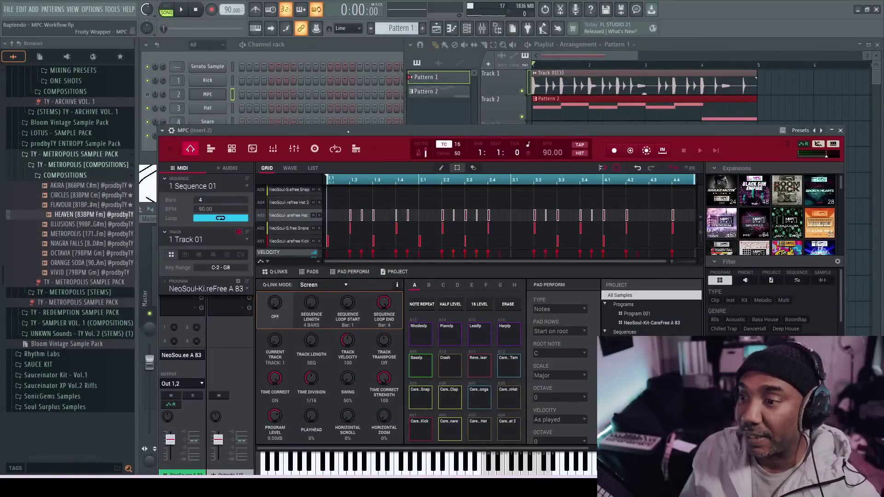
# Look at the Serato Sample window, close it and bring the MPC plugin back up
pyautogui.moveTo(348, 132); pyautogui.dragTo(357, 95)
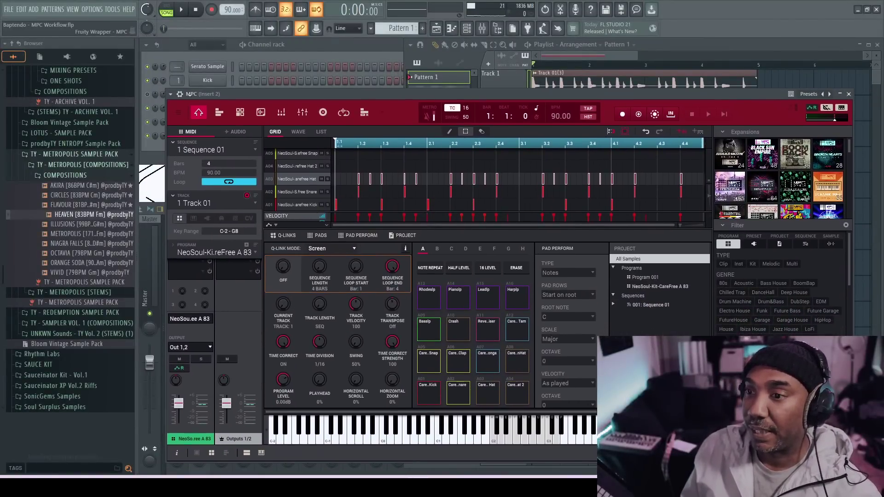
pyautogui.click(207, 68)
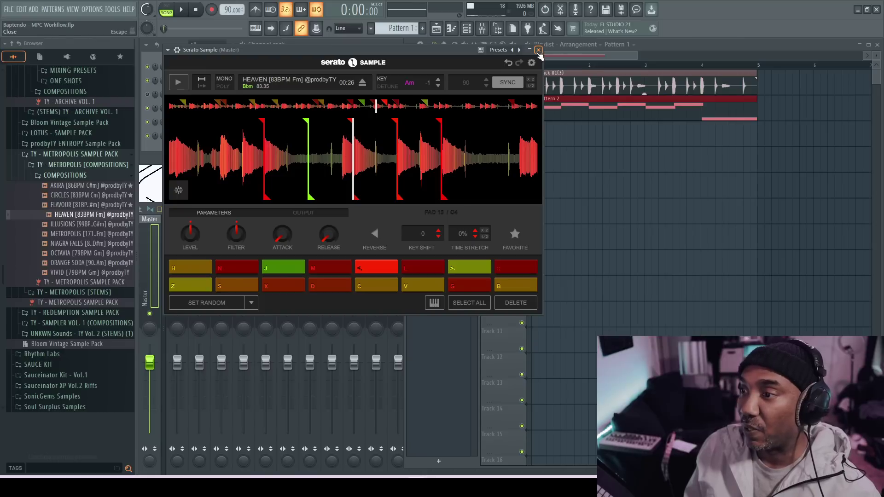
pyautogui.click(538, 49)
pyautogui.click(224, 95)
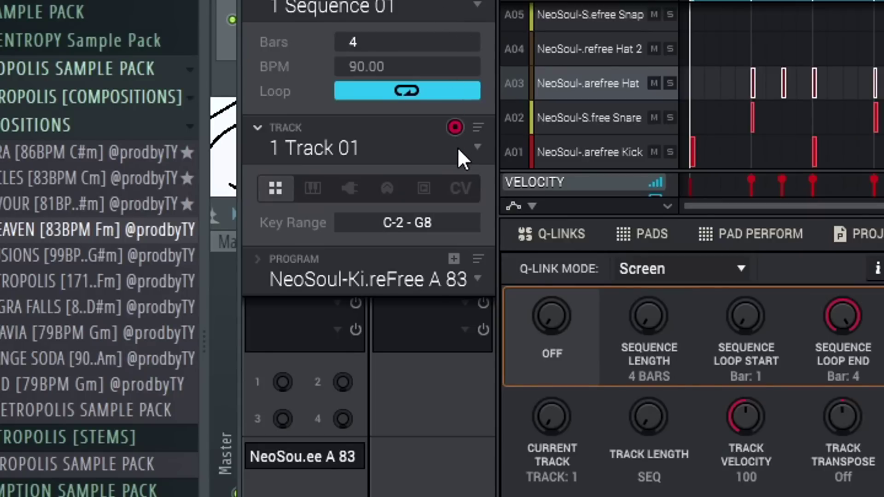
# Switch the MPC plugin to unused track 2 and set it as a plugin track, opening the plugin chooser
pyautogui.click(457, 147)
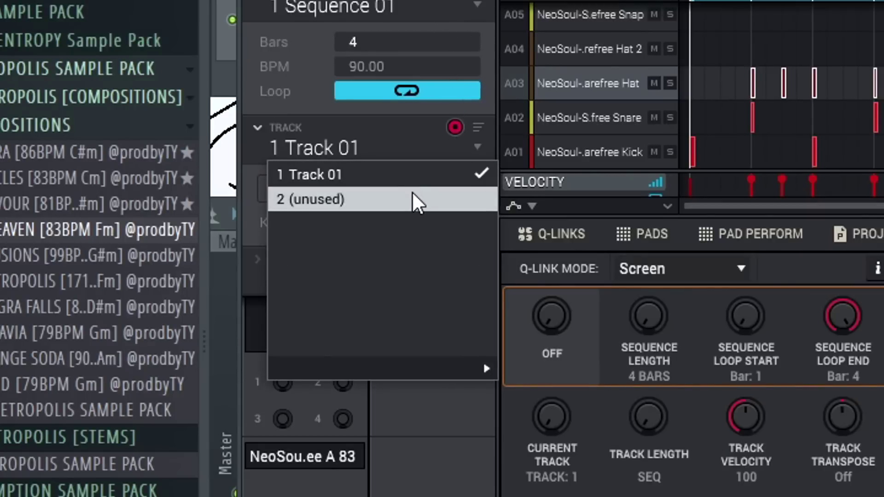
pyautogui.click(413, 194)
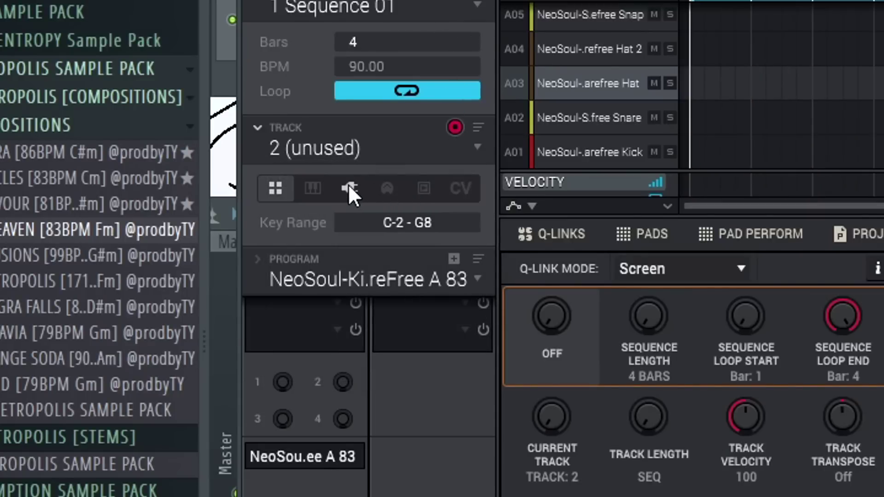
pyautogui.click(349, 186)
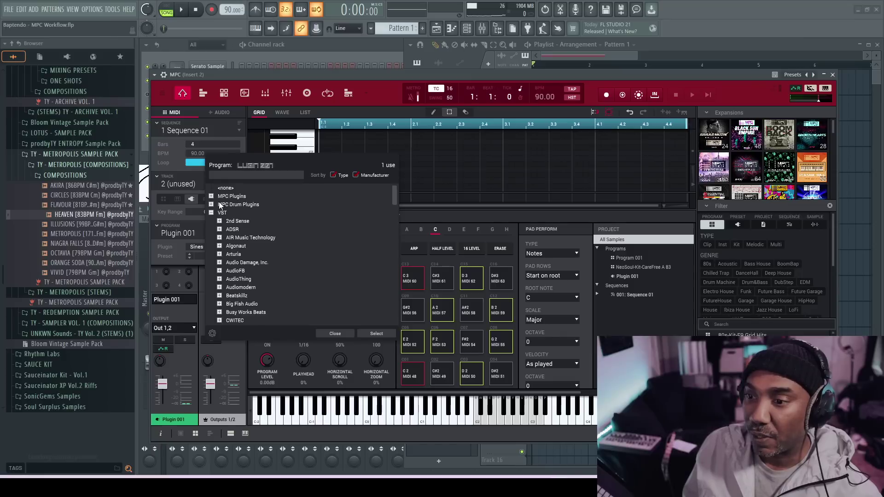
# Load the AIR Music Technology Bassline plugin on the track and choose its Simple Sine preset from the Sub group
pyautogui.click(215, 198)
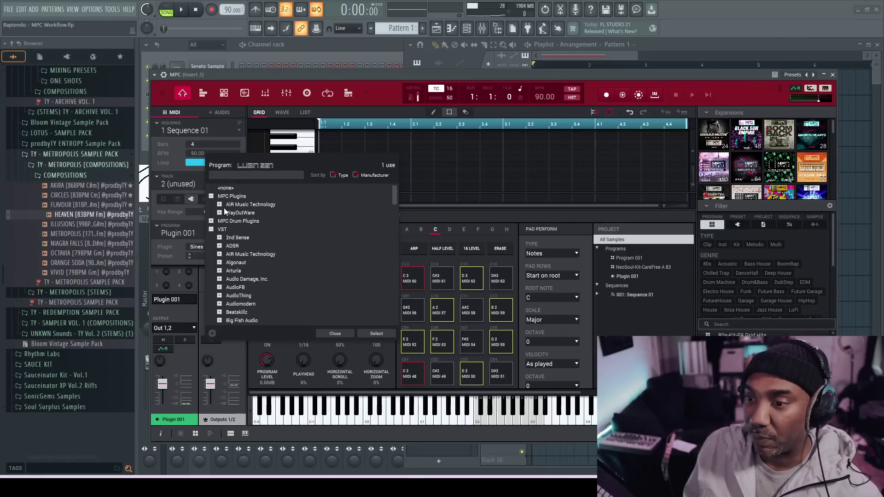
pyautogui.click(219, 205)
pyautogui.click(241, 214)
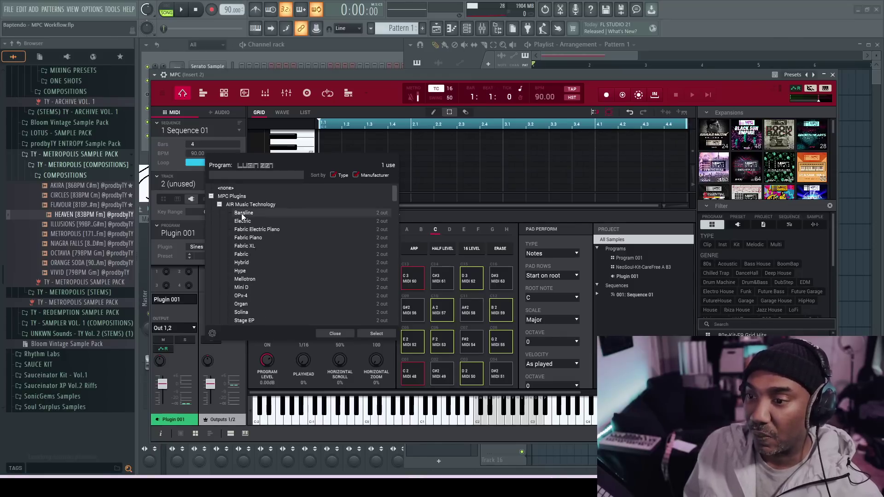
pyautogui.click(376, 334)
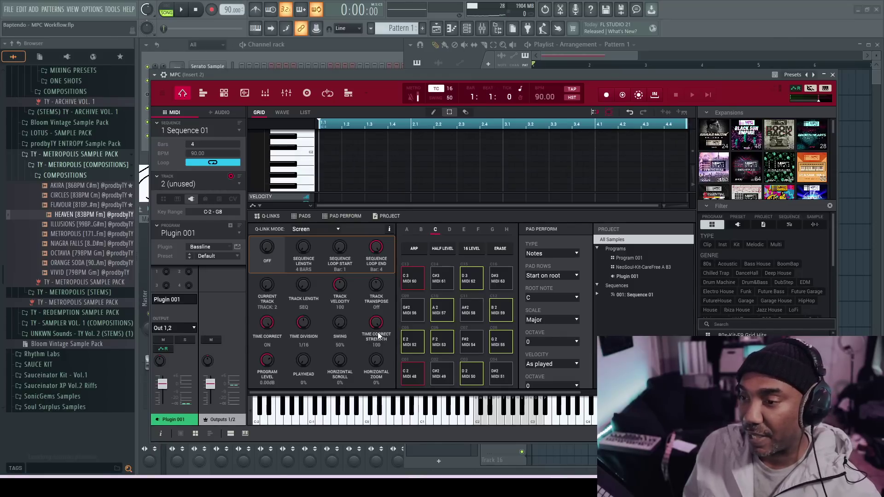
pyautogui.click(227, 256)
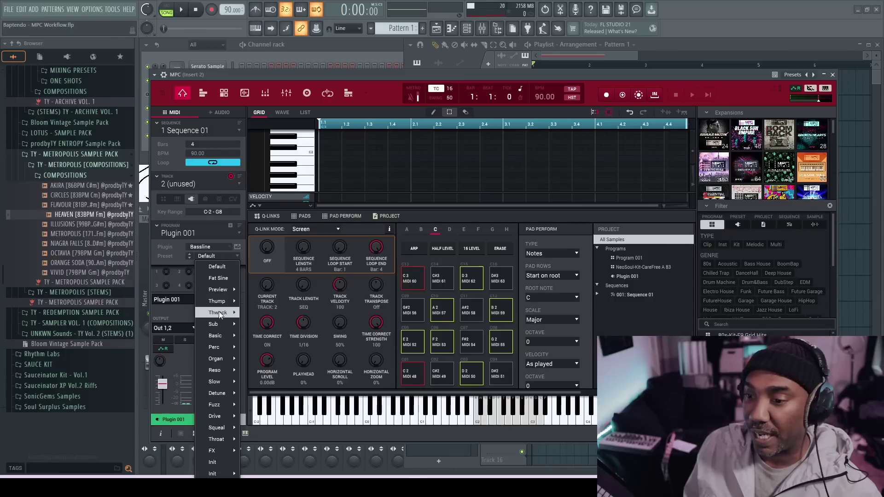
pyautogui.moveTo(221, 324)
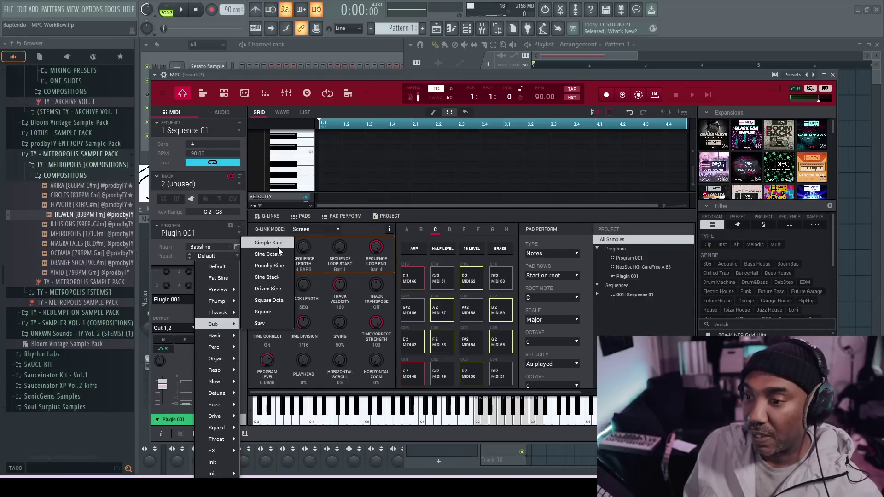
pyautogui.click(278, 245)
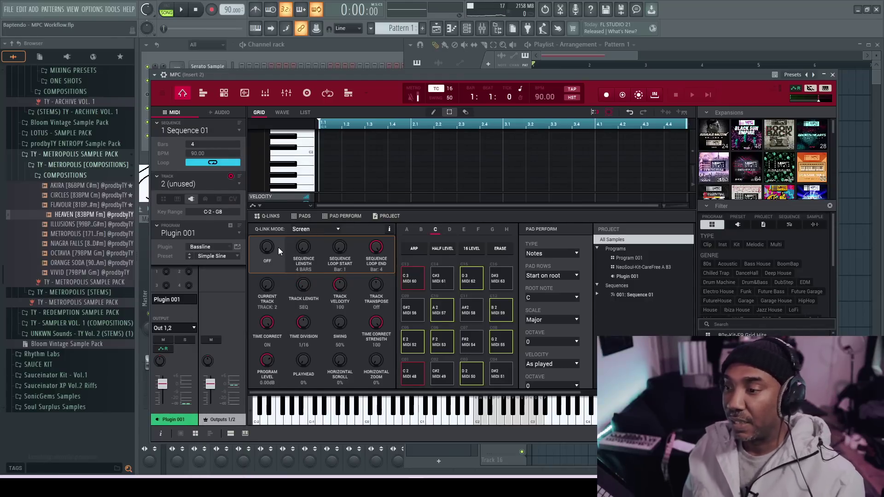
# Set the pad performance root note to A and the scale to Natural Minor
pyautogui.click(577, 298)
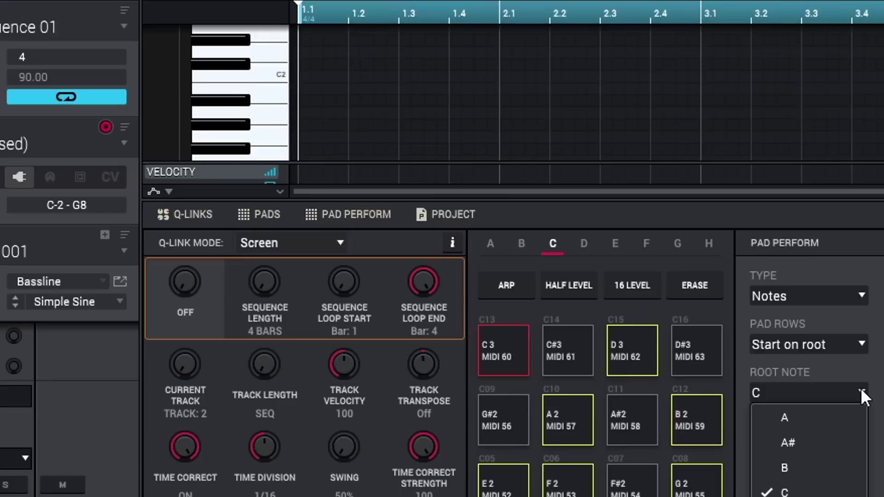
pyautogui.click(536, 309)
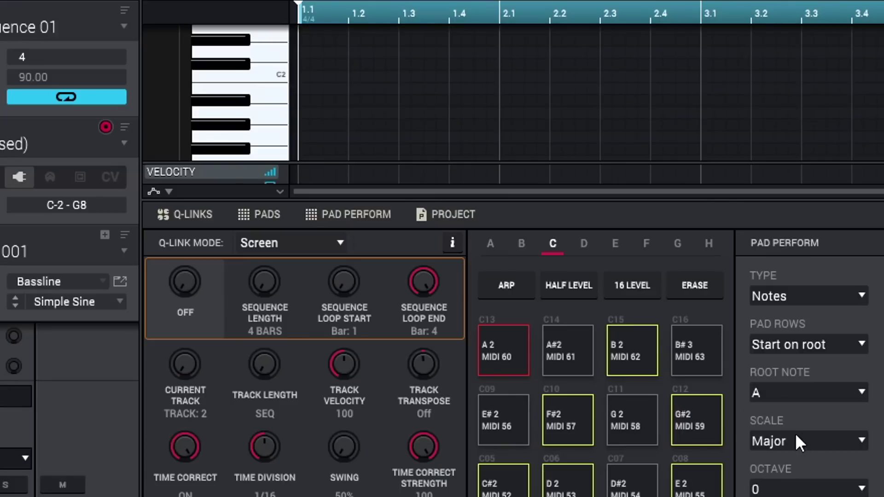
pyautogui.click(794, 435)
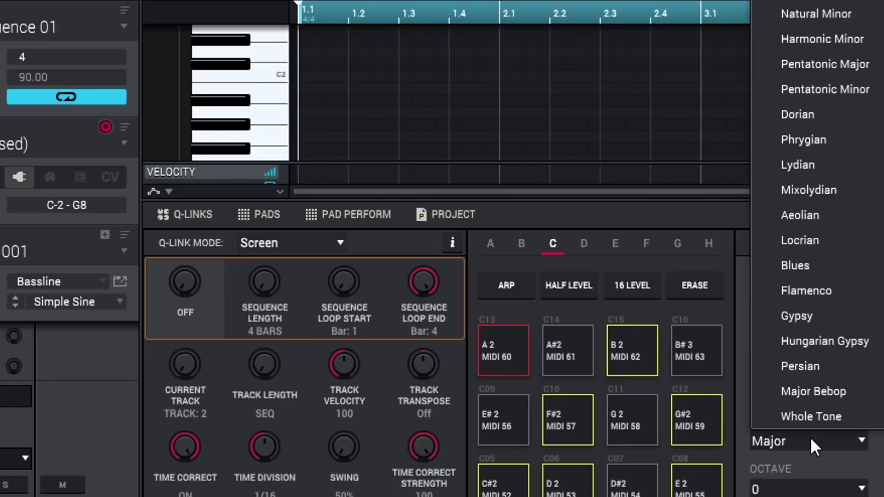
pyautogui.click(819, 19)
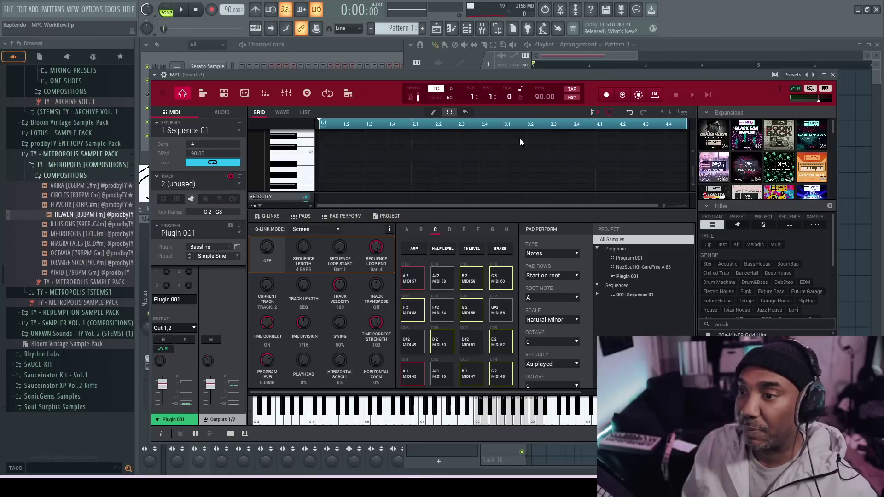
# Play the song with the MPC instrument parts and stop playback
pyautogui.click(185, 13)
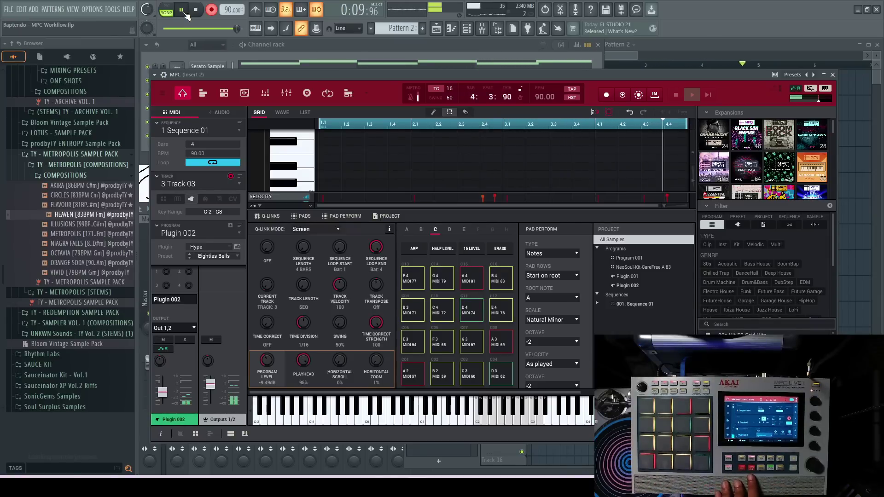
pyautogui.click(195, 10)
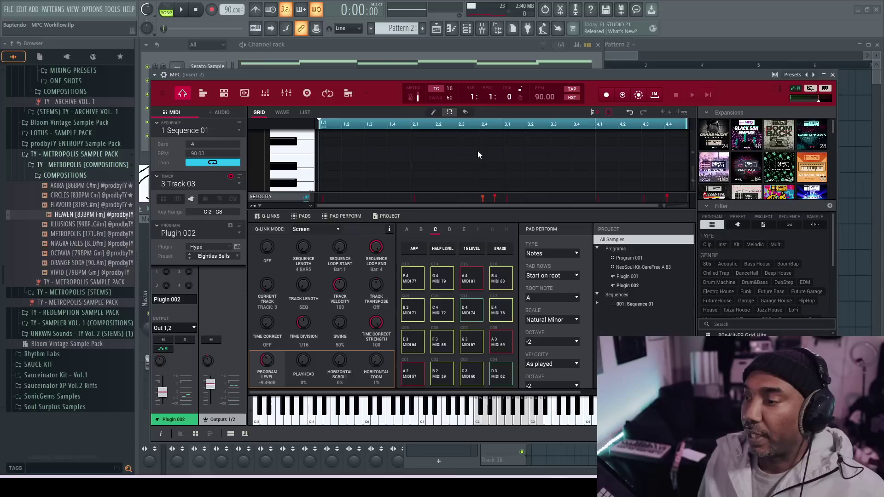
# Lower the MPC window to uncover the Playlist and place the exported Track 03 audio there
pyautogui.click(666, 116)
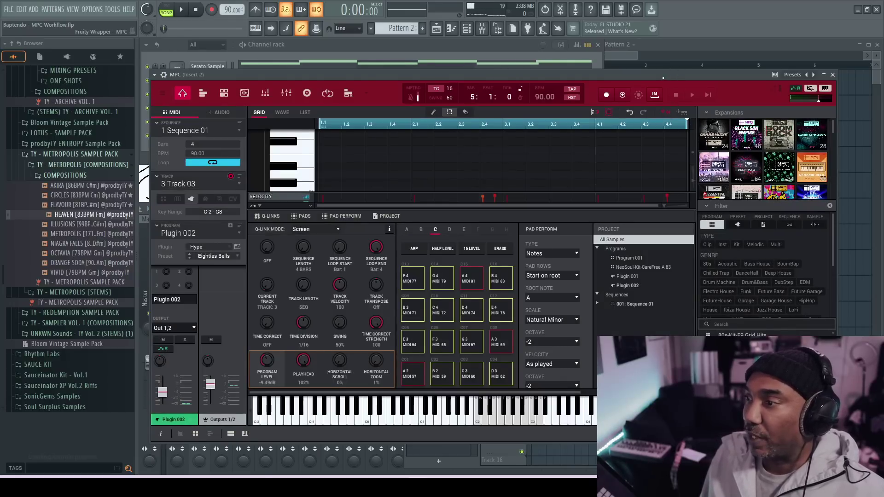
pyautogui.moveTo(663, 78); pyautogui.dragTo(652, 149)
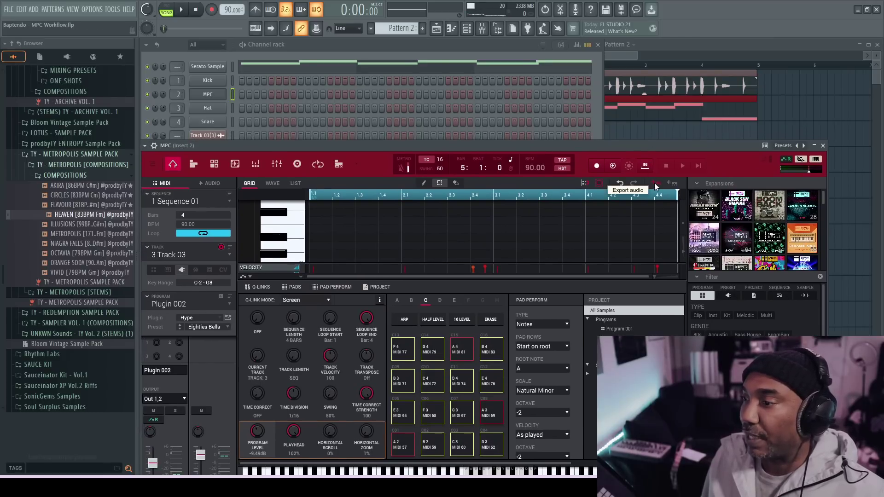
pyautogui.moveTo(606, 134); pyautogui.dragTo(587, 137)
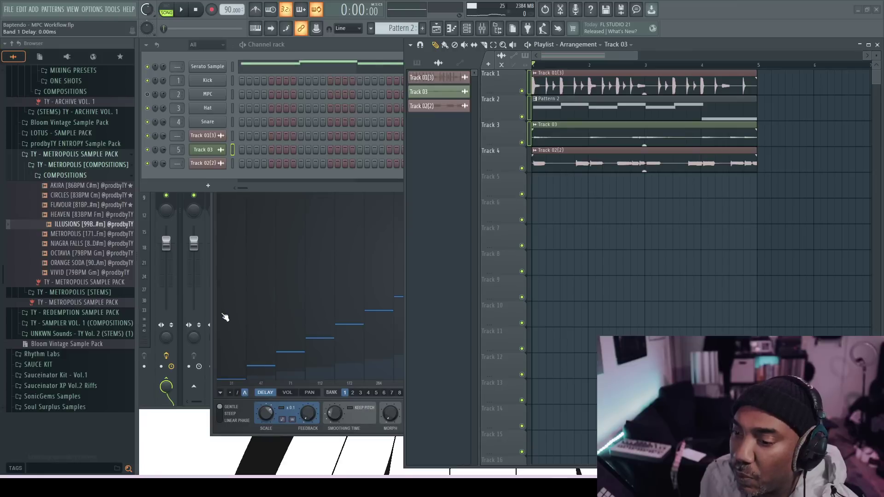
# Redraw the band delay times of the Multiband Delay on Track 03 as a wavy curve during playback and adjust its morph
pyautogui.click(225, 318)
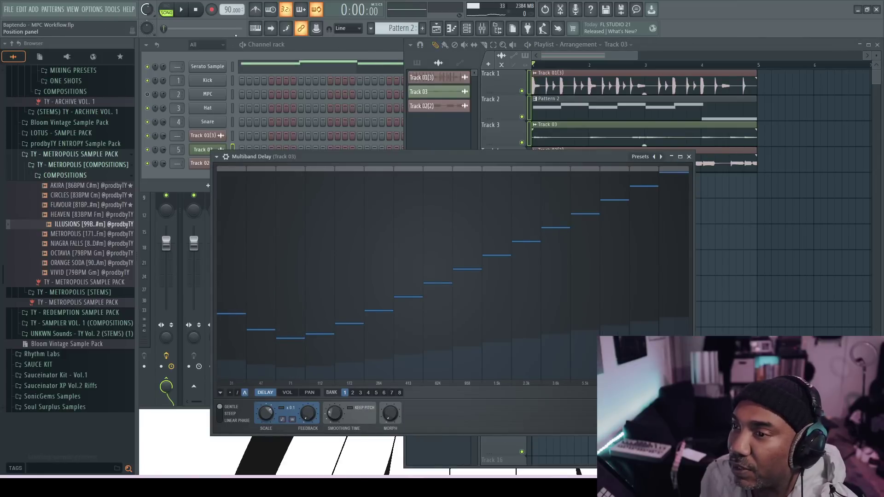
pyautogui.click(182, 14)
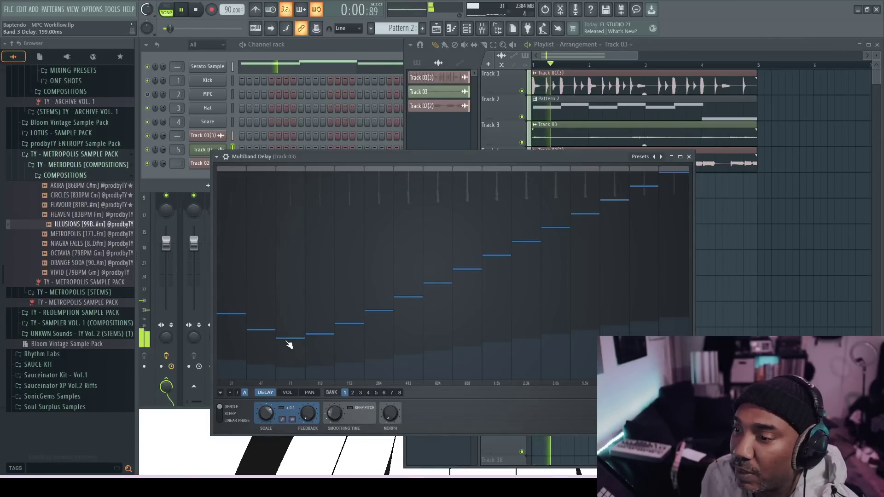
pyautogui.moveTo(563, 233); pyautogui.dragTo(569, 339)
pyautogui.moveTo(617, 278)
pyautogui.mouseDown()
pyautogui.moveTo(618, 270)
pyautogui.moveTo(513, 278)
pyautogui.moveTo(387, 253)
pyautogui.moveTo(326, 276)
pyautogui.moveTo(291, 270)
pyautogui.mouseUp()
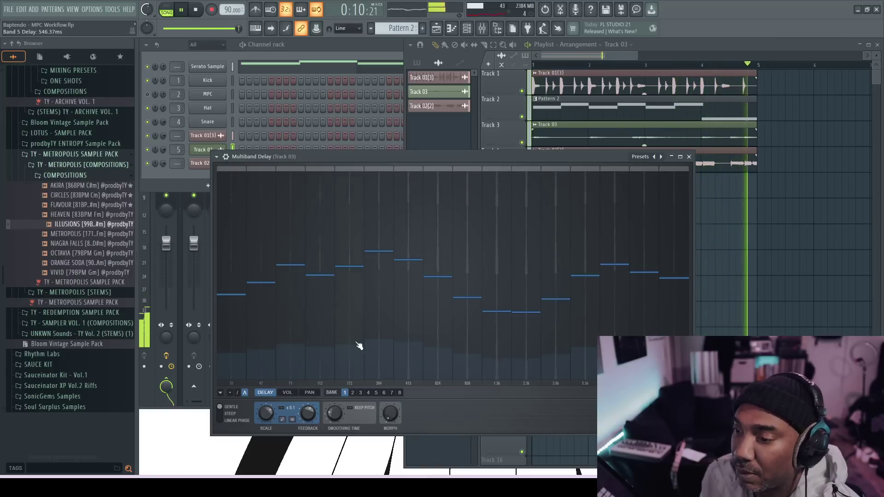
pyautogui.moveTo(390, 414); pyautogui.dragTo(390, 415)
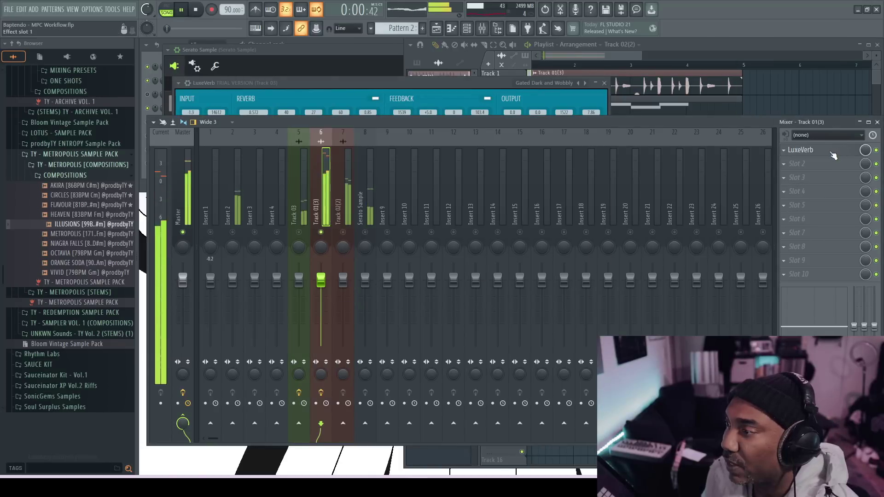
# Load the RoboComb Drum Processor preset in the LuxeVerb on mixer track Track 01(3) and close its window
pyautogui.click(801, 150)
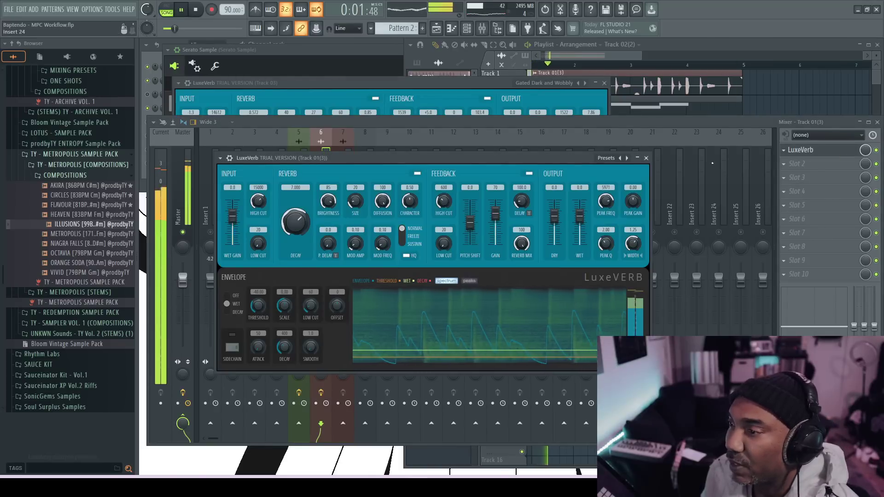
pyautogui.click(621, 158)
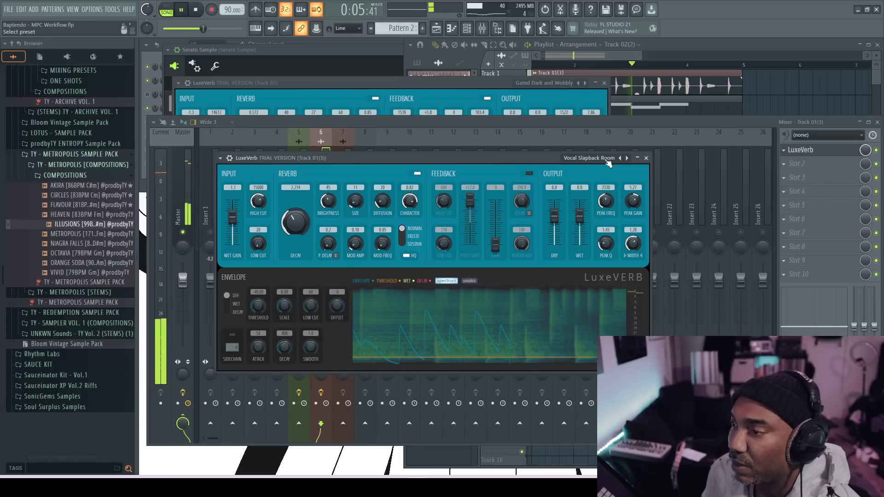
pyautogui.click(220, 158)
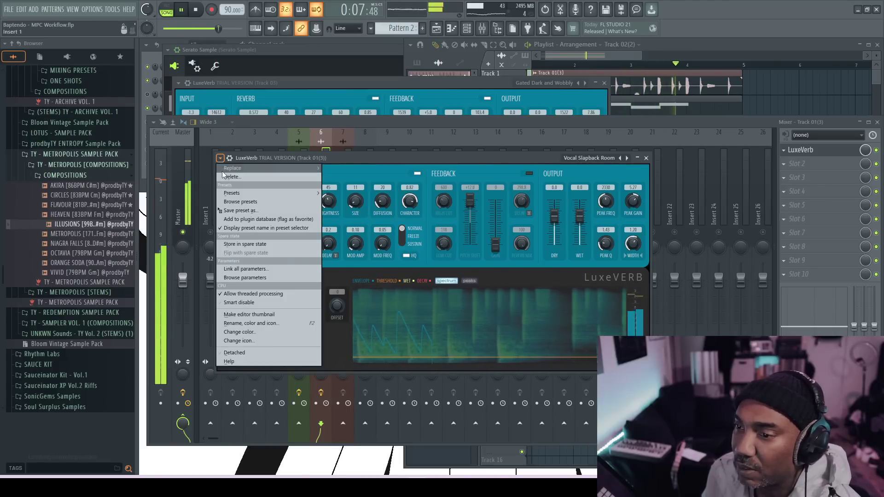
pyautogui.moveTo(248, 192)
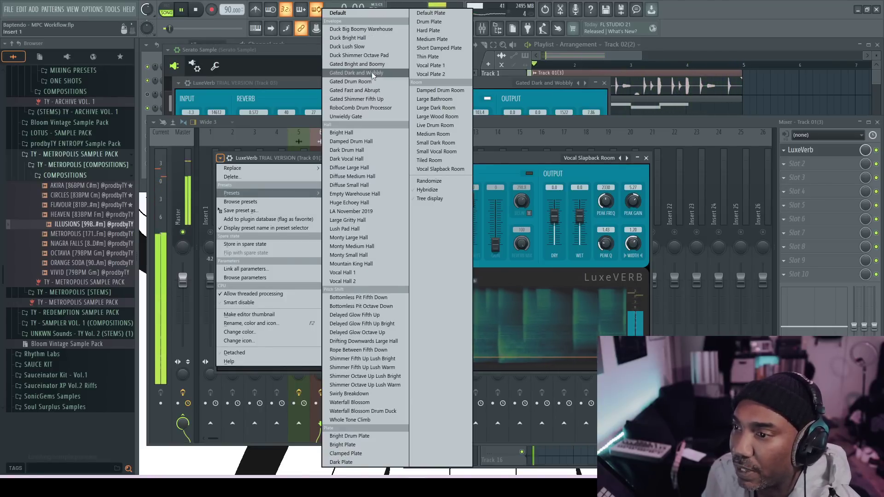
pyautogui.click(366, 117)
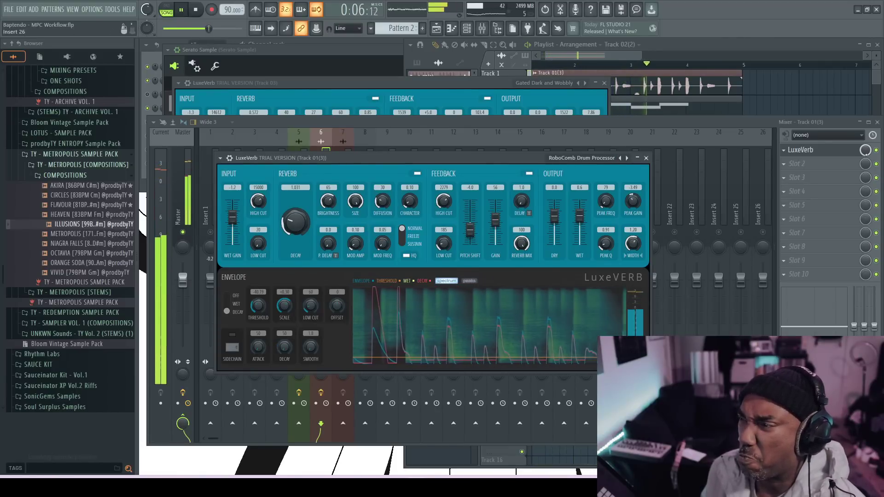
pyautogui.press('Escape')
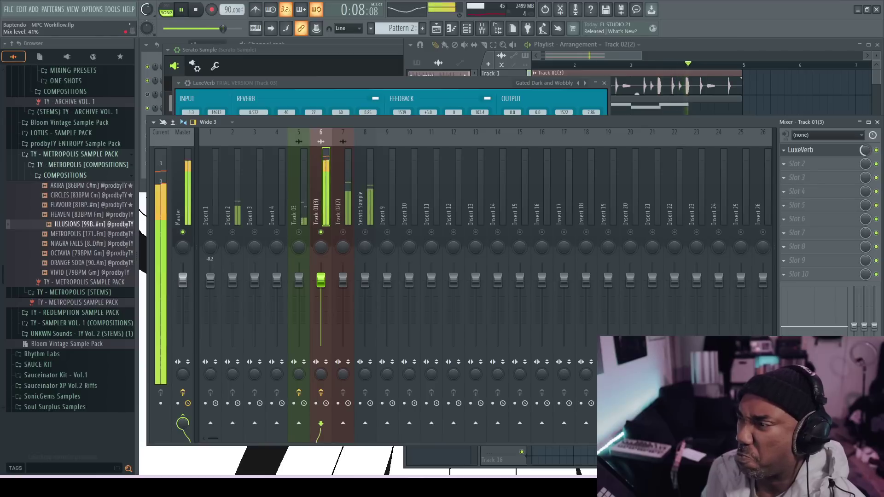